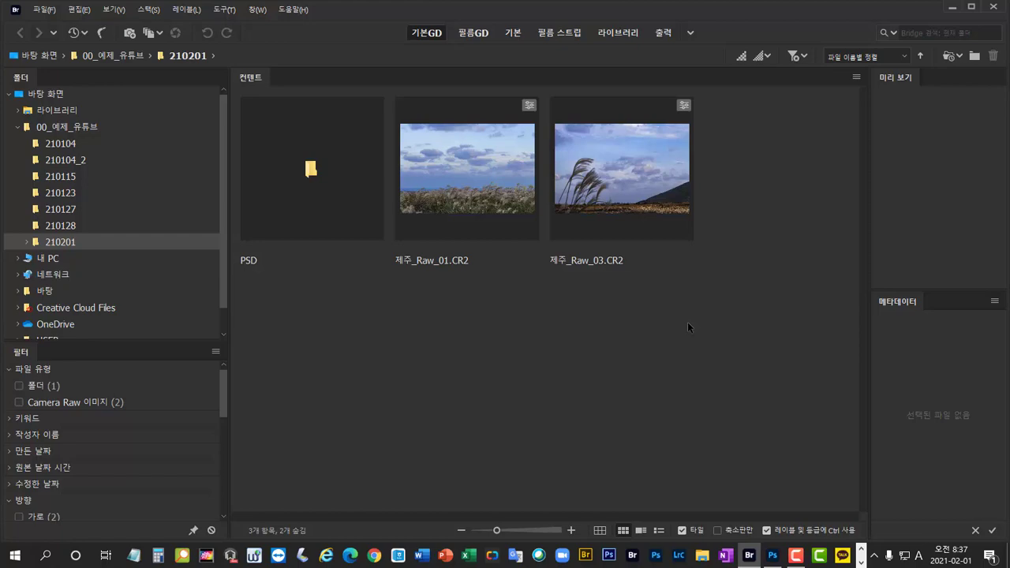
- Open the raw photo 제주_Raw_01.CR2 for editing in Camera Raw and activate the spot-healing tool
double_click(494, 208)
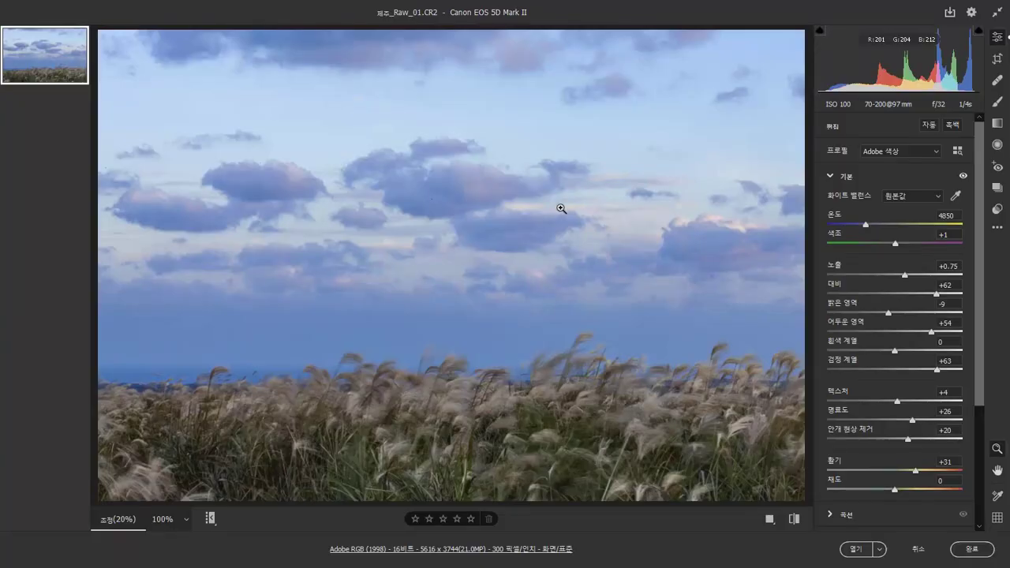
click(997, 82)
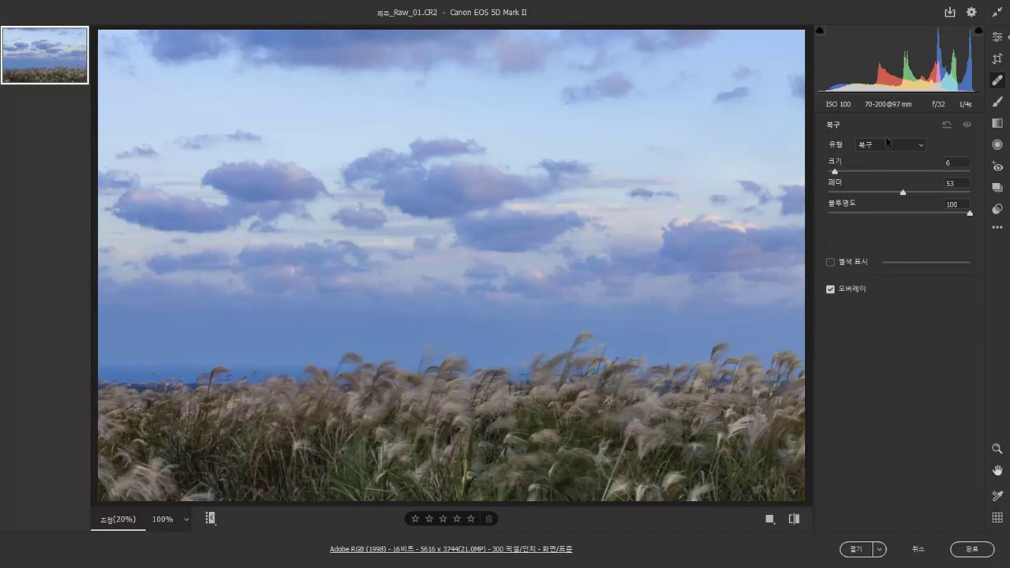
- Switch the retouching type back and forth between 복제 (Clone) and 복구 (Heal), finishing on 복구
click(919, 146)
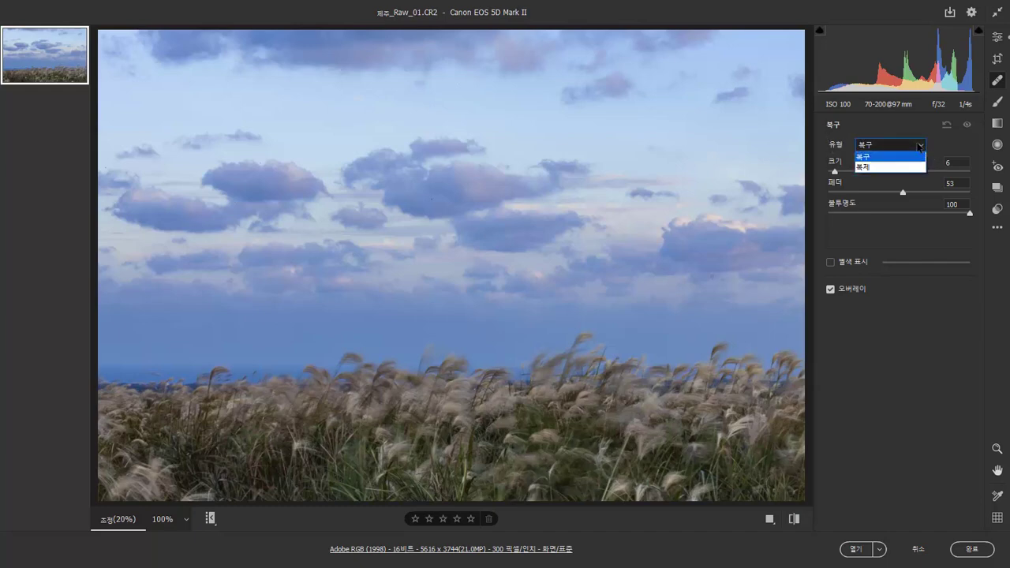
click(918, 168)
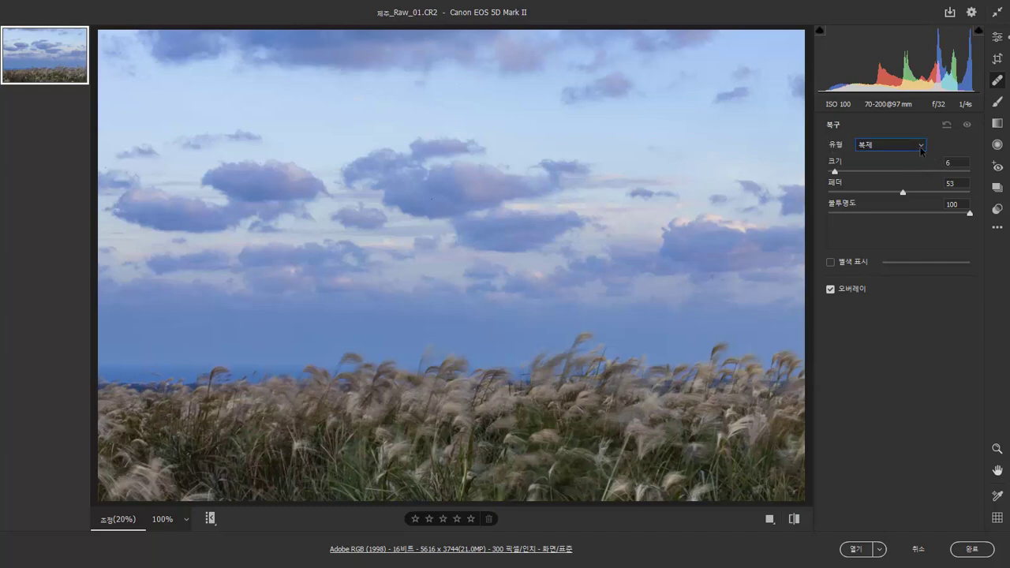
click(920, 146)
click(923, 157)
click(915, 147)
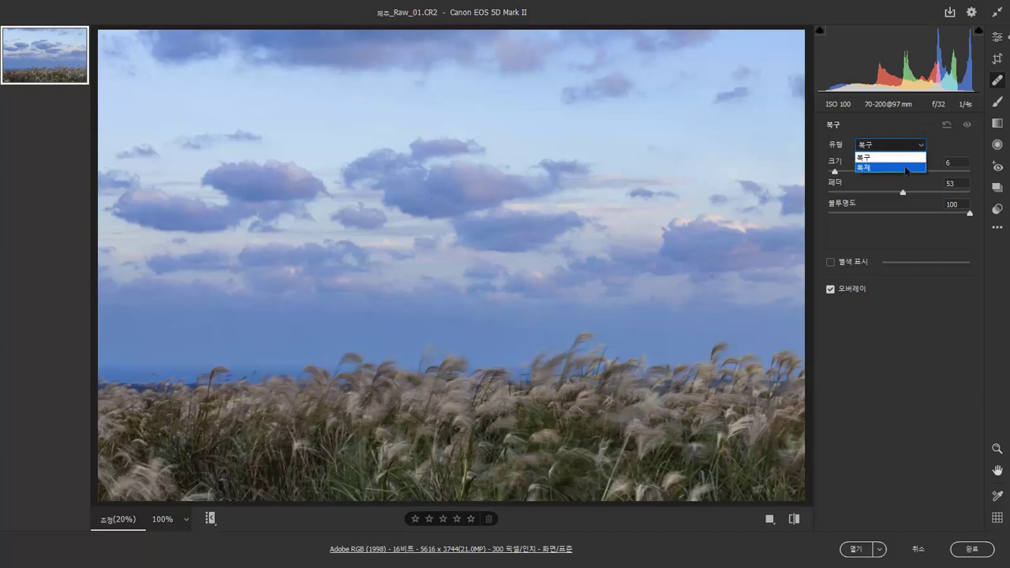
click(905, 168)
click(907, 145)
click(908, 164)
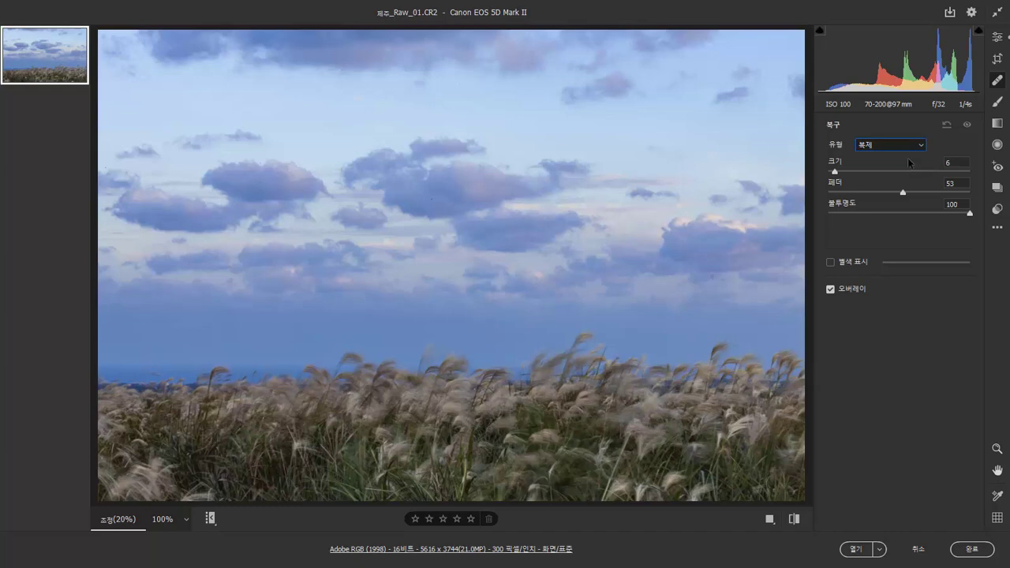
click(922, 146)
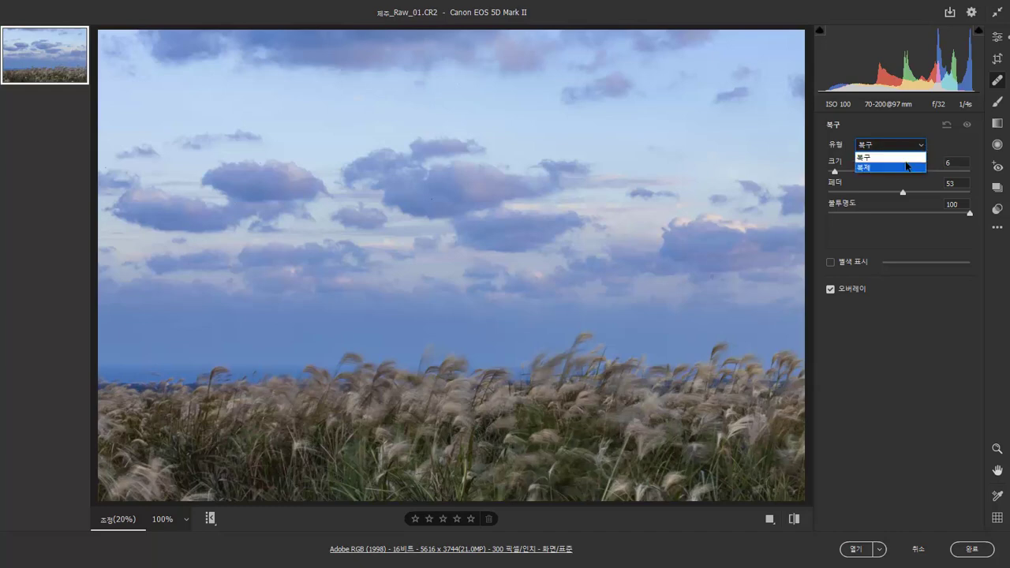
click(906, 165)
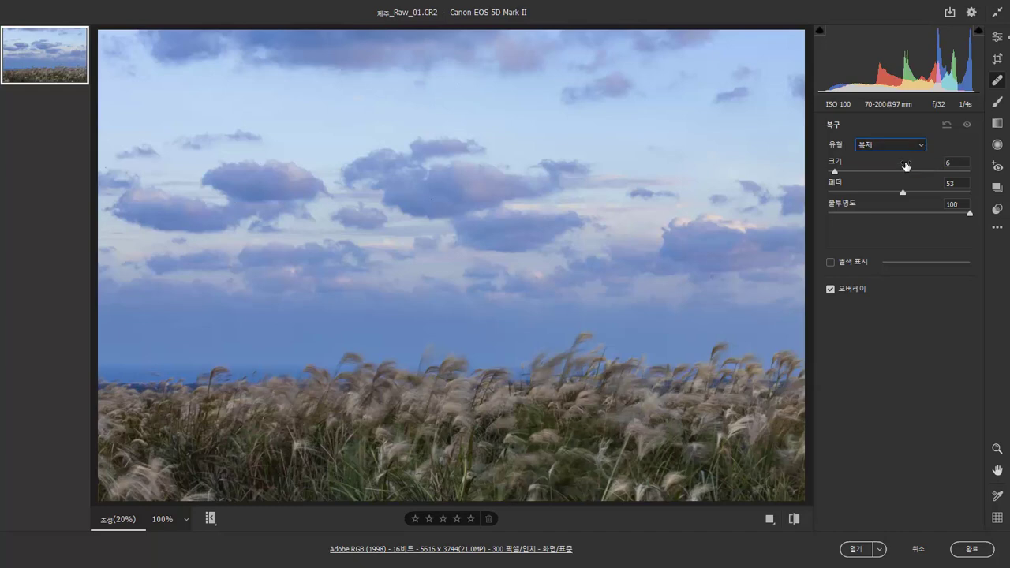
click(920, 148)
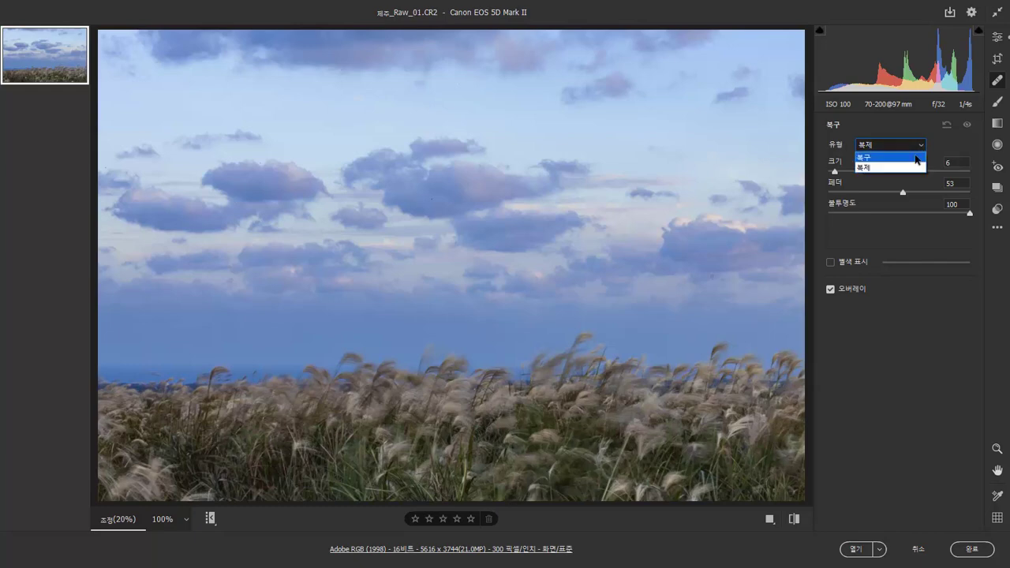
click(915, 157)
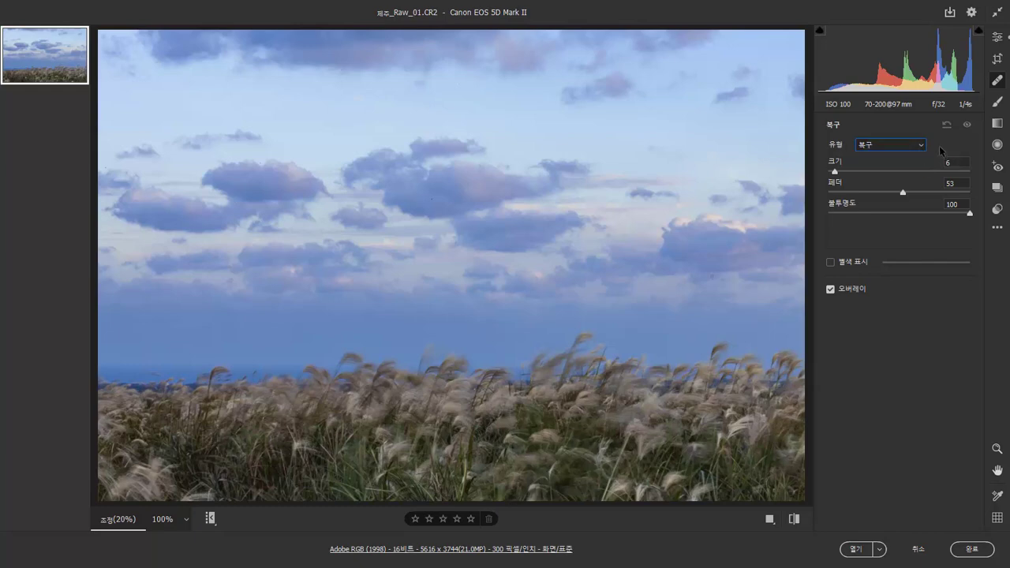
click(922, 145)
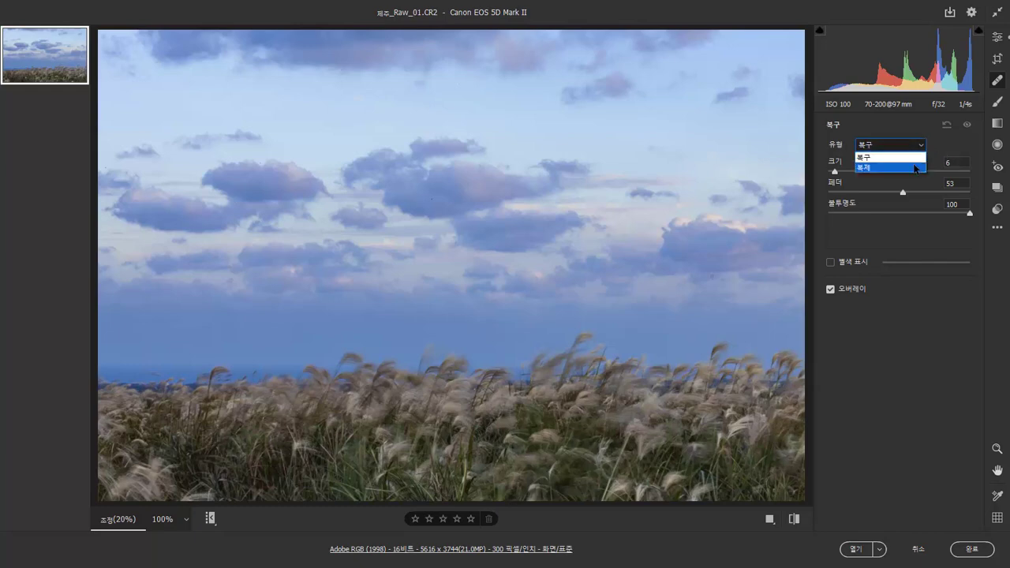
click(913, 166)
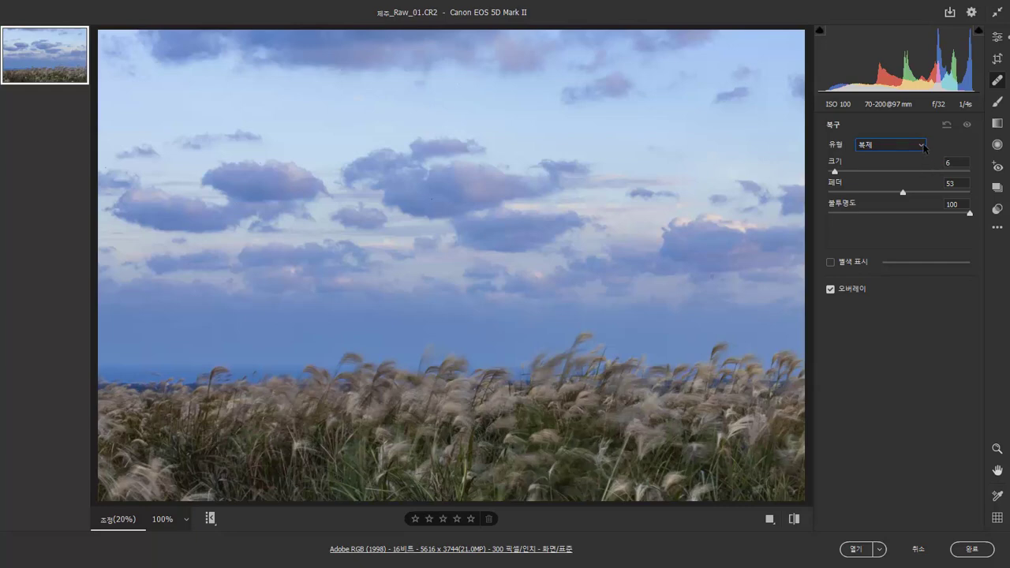
click(923, 146)
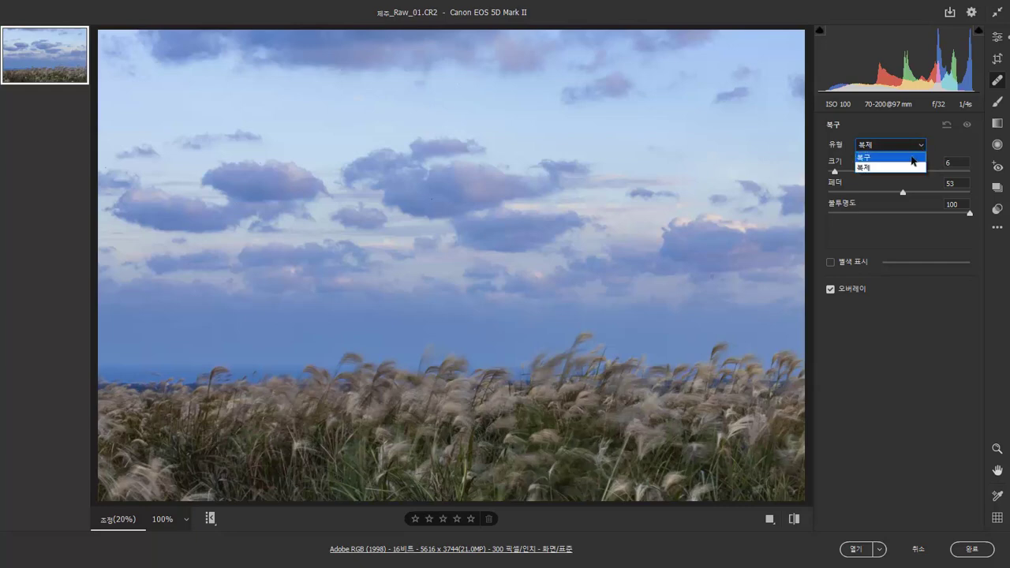
click(913, 158)
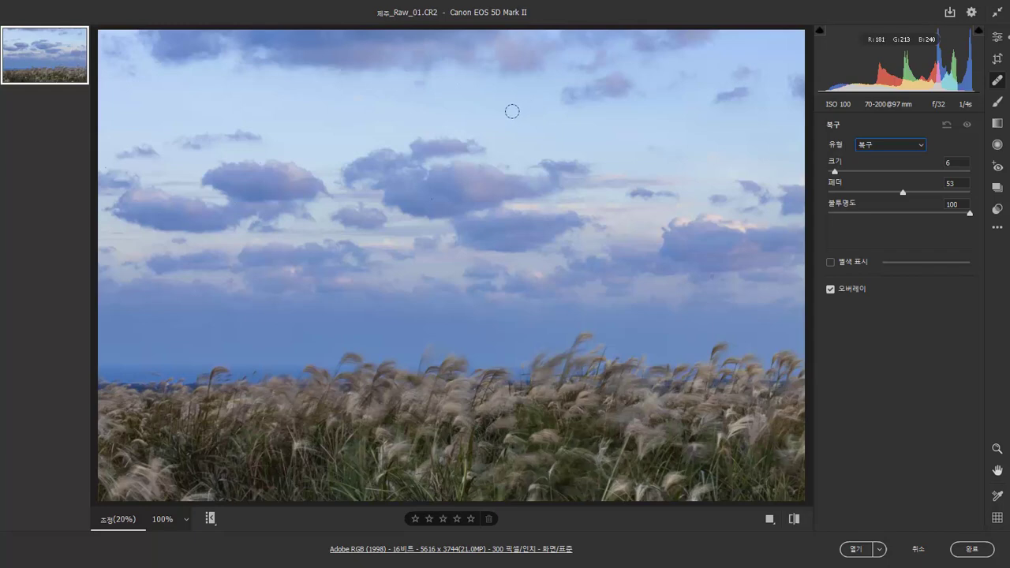
- Enlarge the healing brush over the sky to size 28
scroll(507, 135, up, 6)
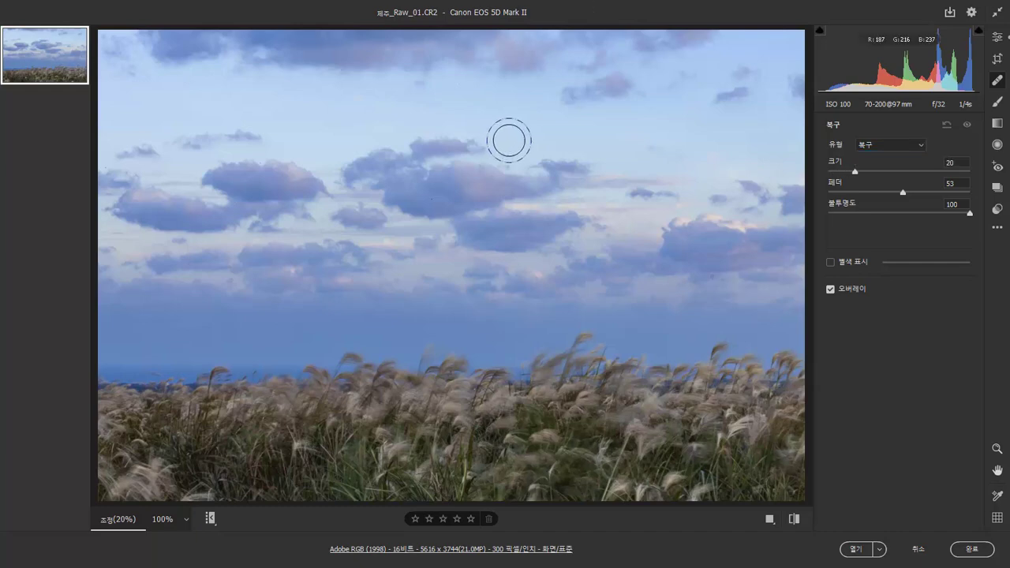
scroll(510, 139, up, 1)
scroll(515, 141, down, 5)
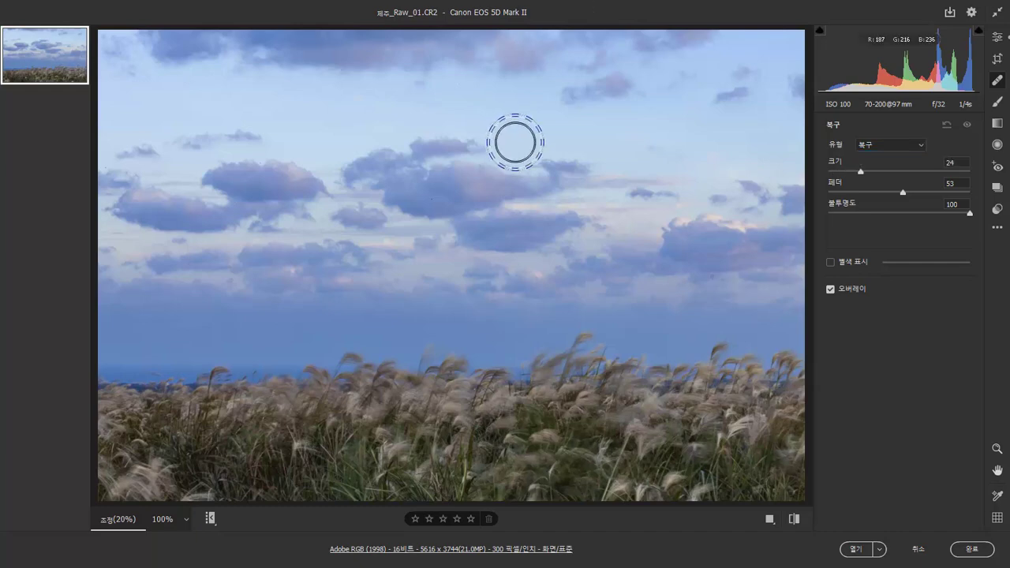
scroll(514, 142, up, 5)
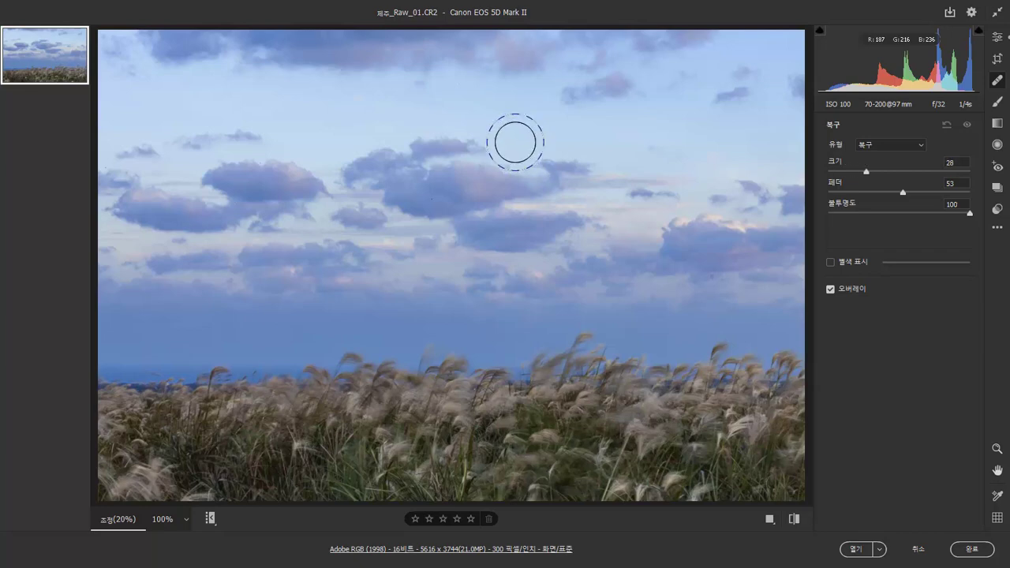
scroll(514, 142, up, 1)
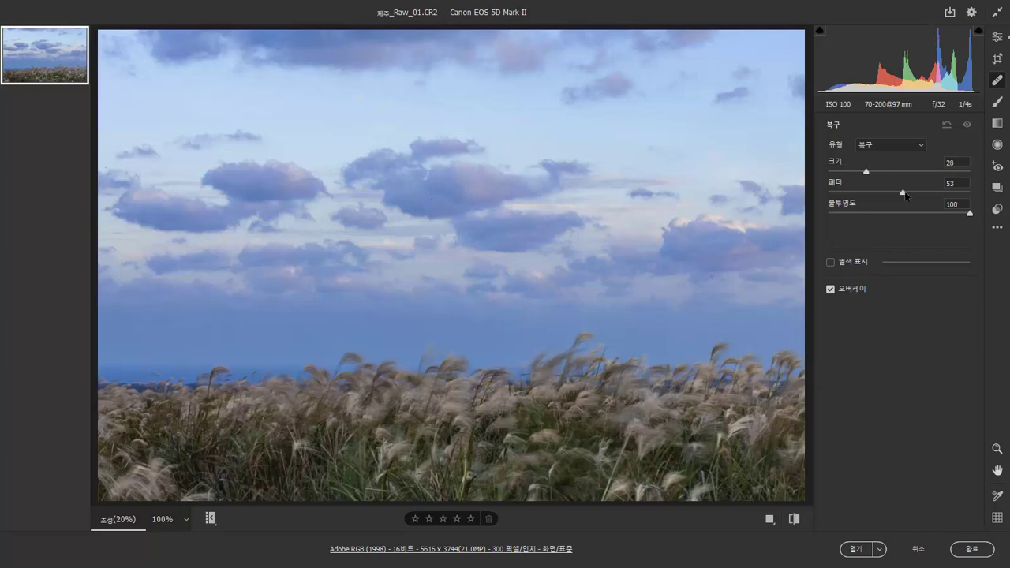
- Try brush feather values of 80, 100 and 0, set it to 48, and lower the opacity before returning it to 100
click(942, 192)
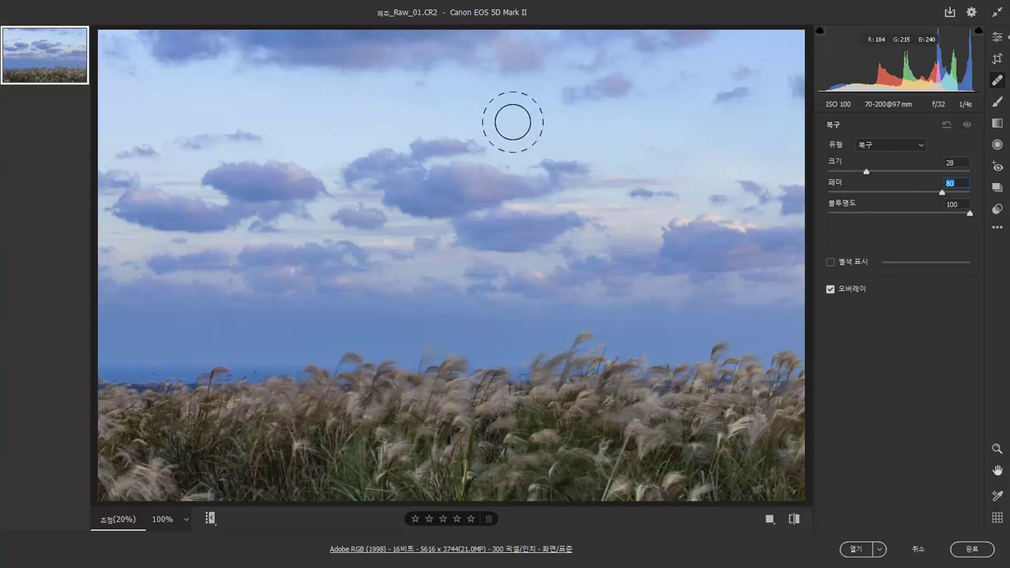
drag(942, 192, 969, 192)
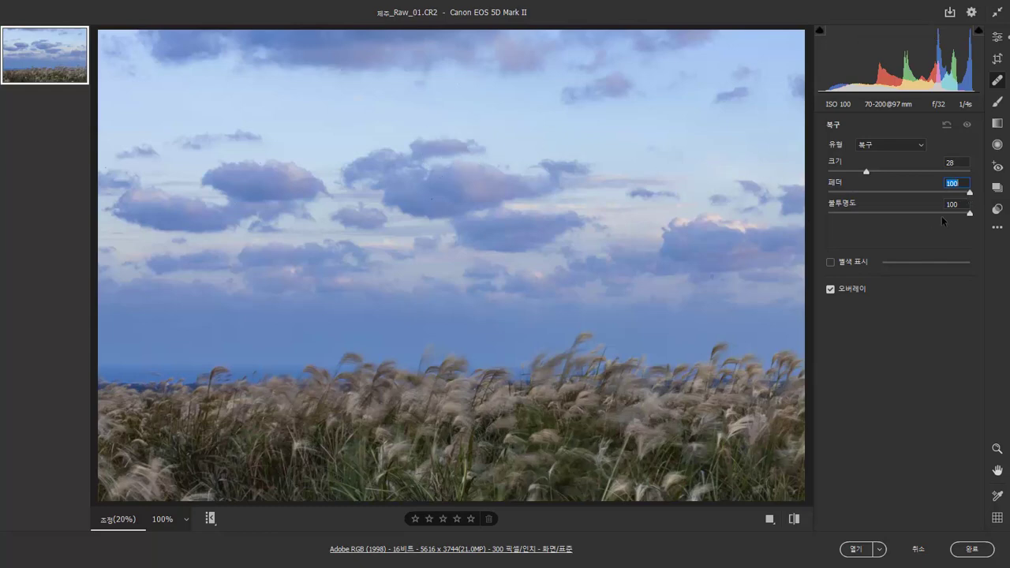
text(0)
text(48)
drag(955, 214, 904, 217)
drag(941, 211, 978, 215)
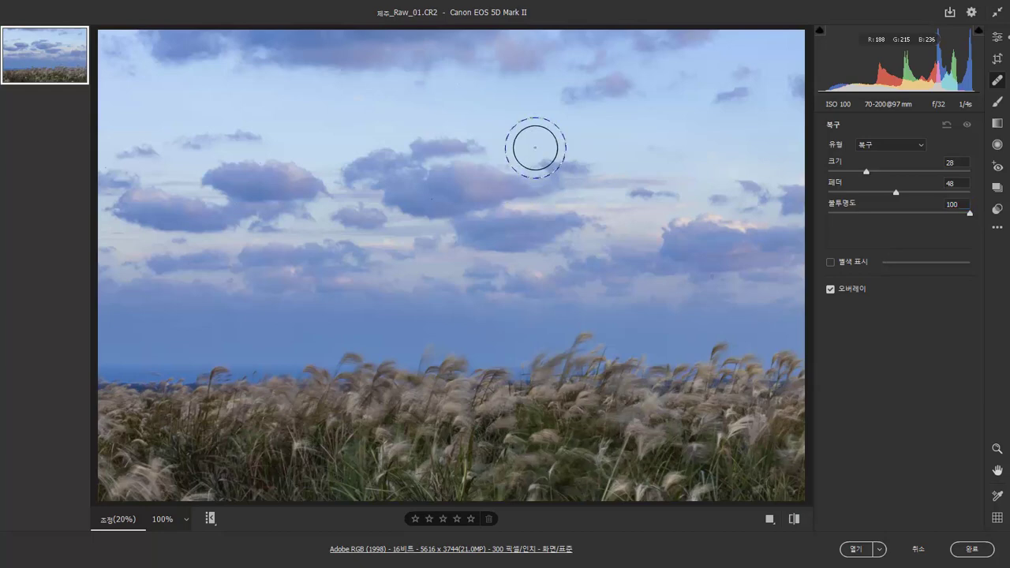
- Adjust the brush interactively over the sky to size 36 with a feather of 57
mouse_move(534, 148)
mouse_down()
mouse_move(574, 151)
mouse_move(521, 149)
mouse_up()
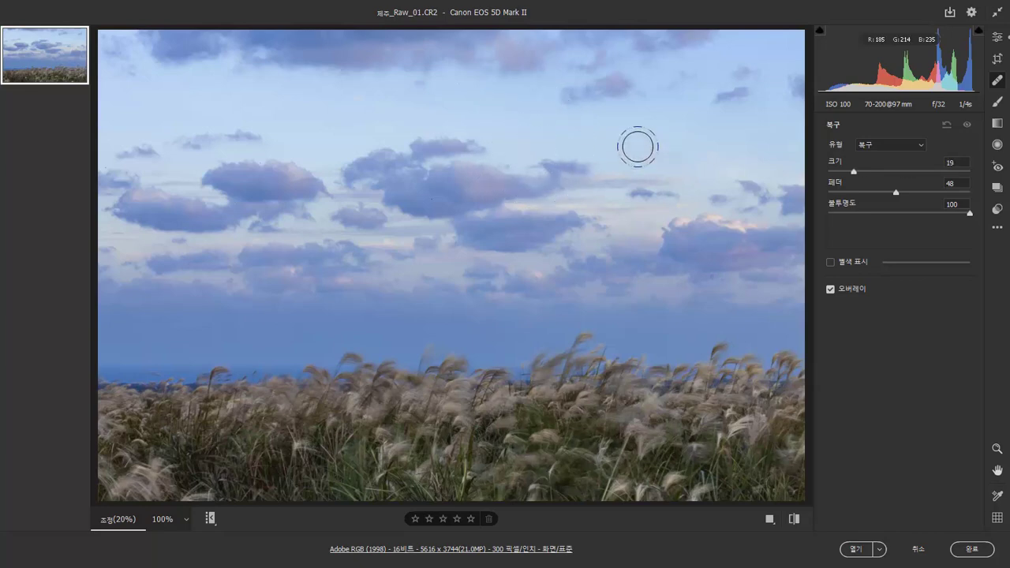
drag(644, 147, 663, 149)
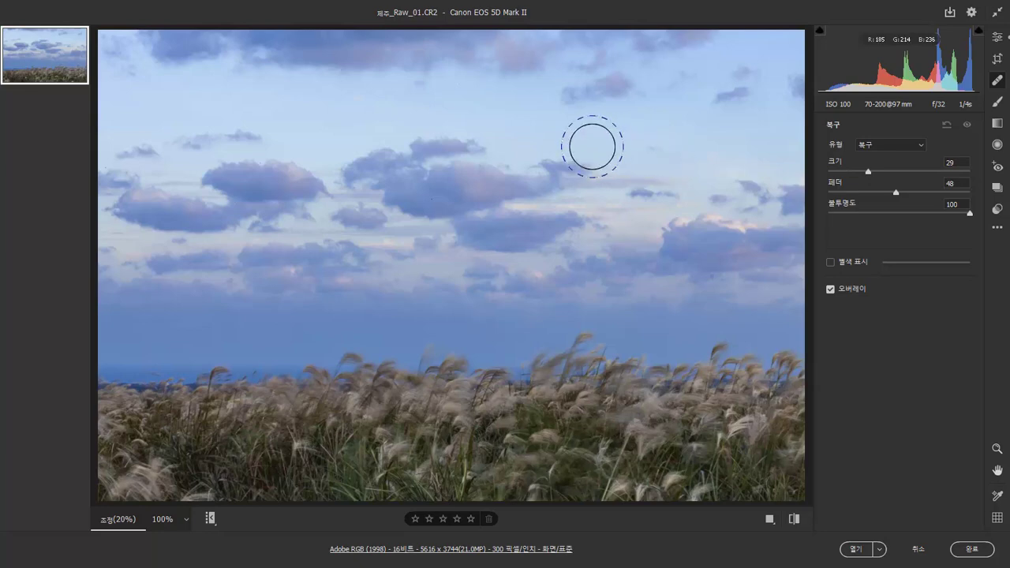
key(shift)
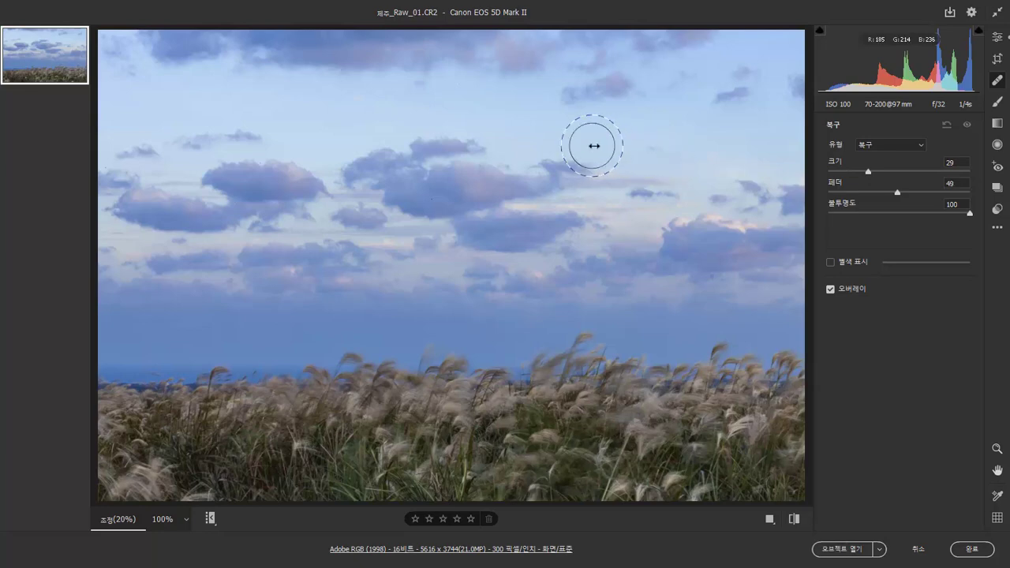
mouse_move(608, 147)
mouse_down()
mouse_move(513, 145)
mouse_move(652, 146)
mouse_move(623, 153)
mouse_up()
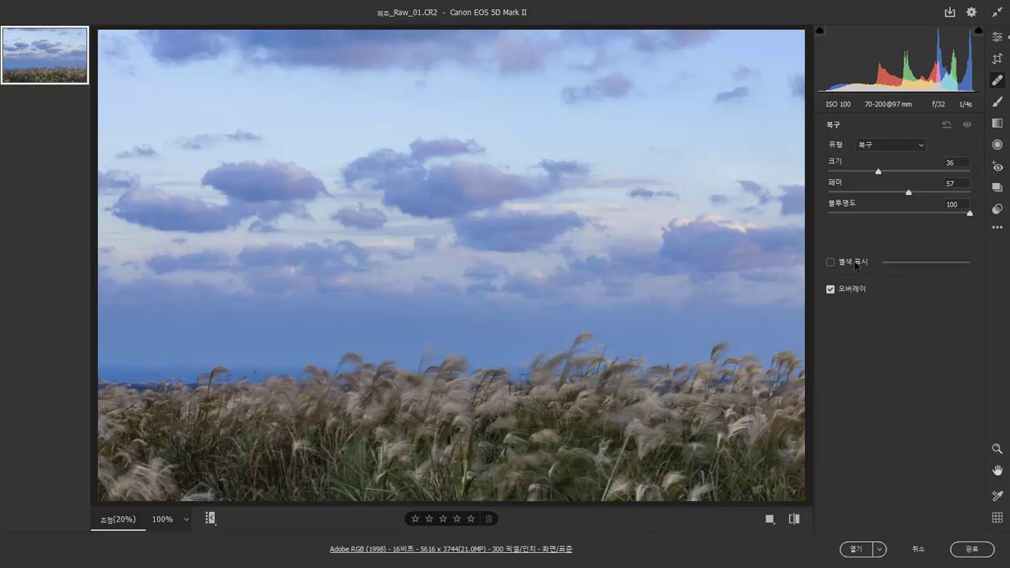
- Check the photo for dust spots with the spot visualization at a slightly raised threshold, and turn the visualization off again
click(856, 266)
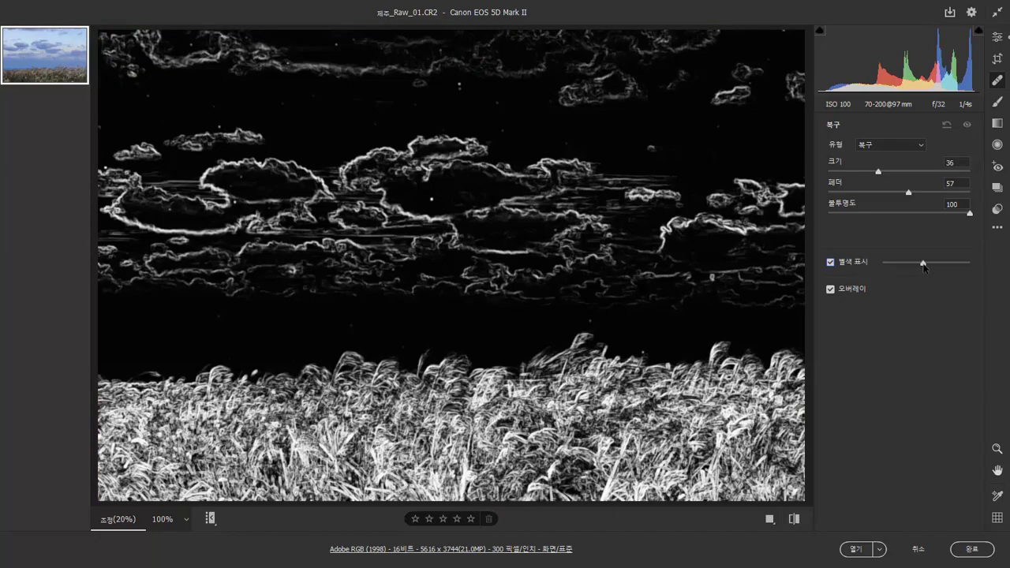
mouse_move(923, 266)
mouse_down()
mouse_move(891, 267)
mouse_move(931, 266)
mouse_up()
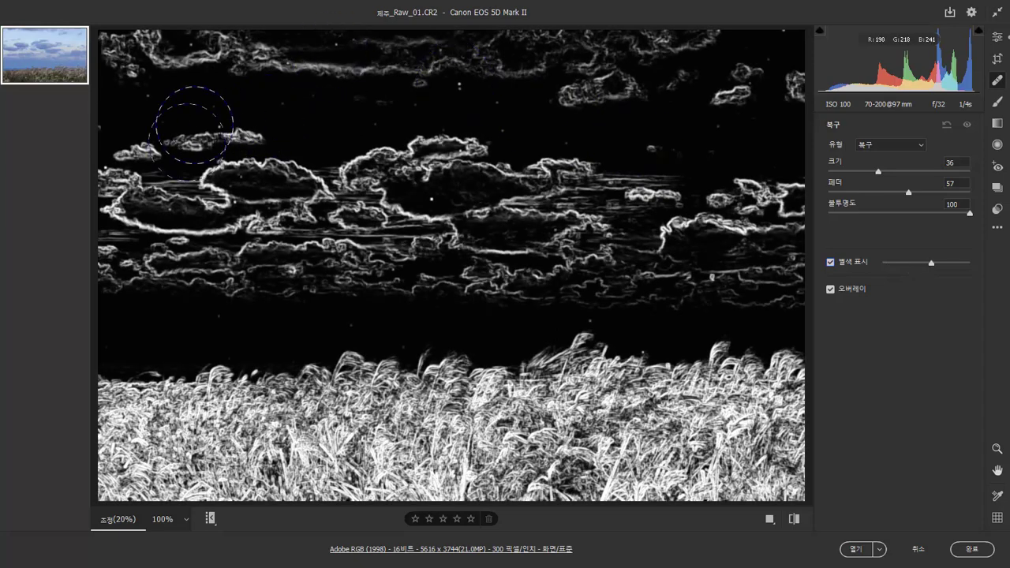
click(864, 264)
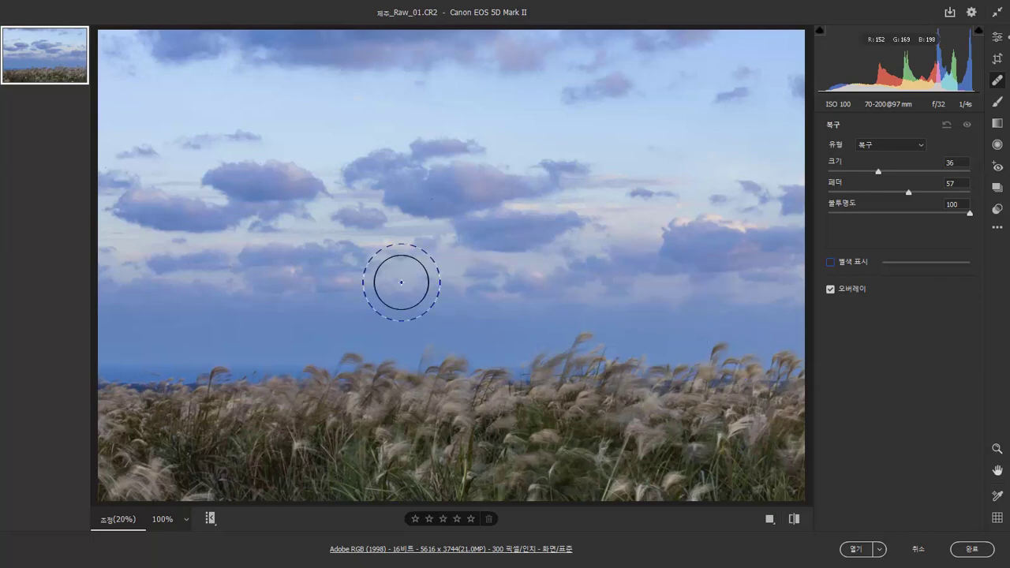
- Reduce the healing brush to size 22 over the dark dust spot in the cloud near the photo's top-left corner
key(ctrl+plus)
key(ctrl+plus)
key(ctrl+plus)
key(ctrl+plus)
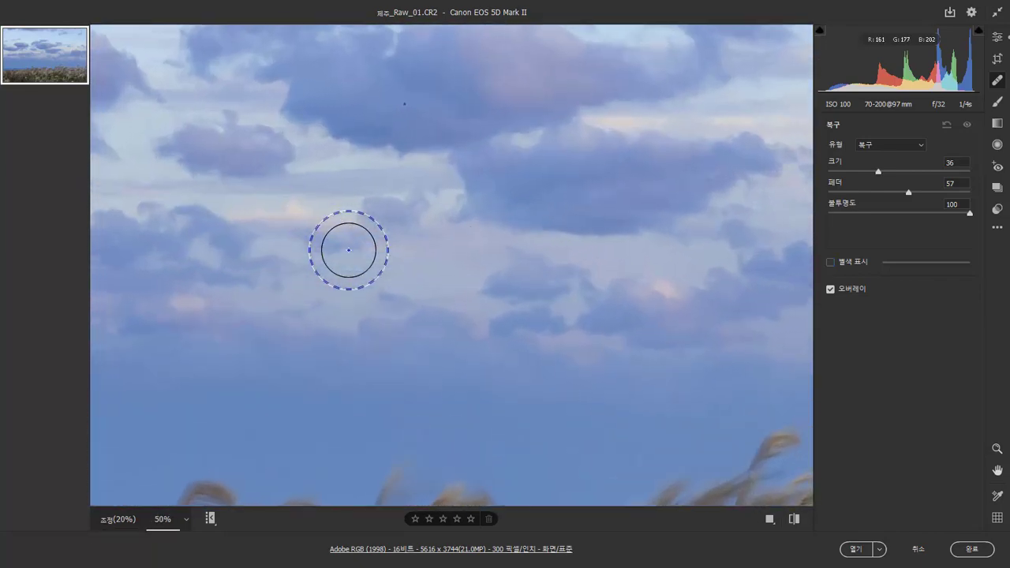
key(ctrl+plus)
key(space)
drag(310, 255, 668, 457)
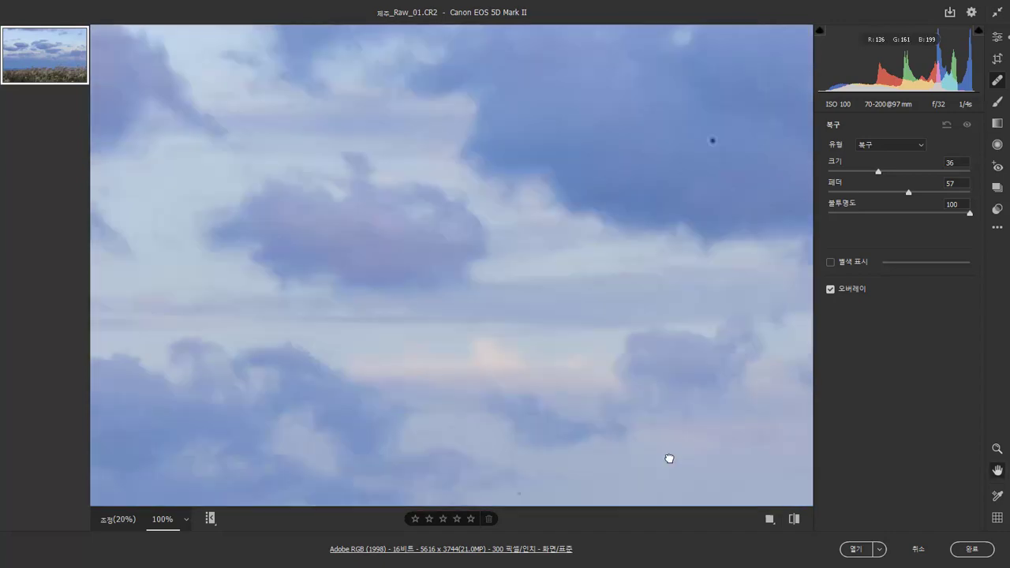
drag(284, 190, 870, 493)
drag(315, 181, 714, 455)
drag(418, 174, 694, 426)
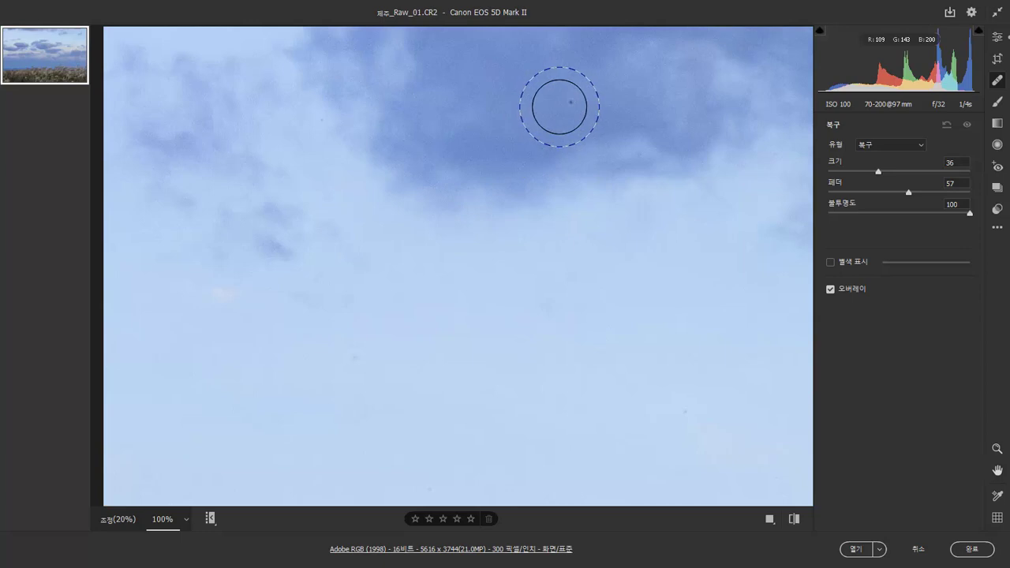
key(bracketleft)
key(bracketleft)
key(bracketleft)
key(bracketleft)
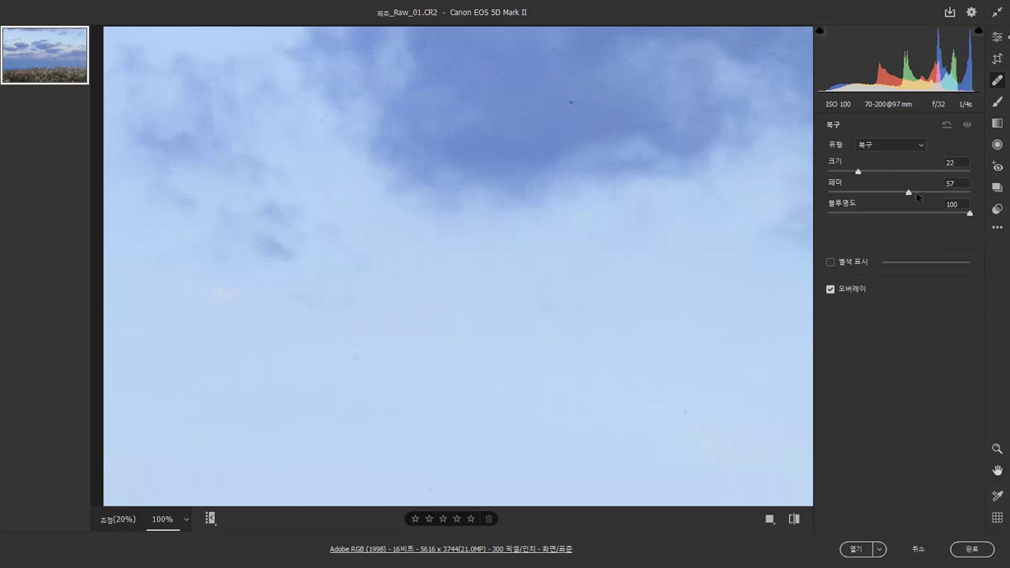
- Lower the brush feather to 20 and shrink the brush to size 5 to fit the dust spot
mouse_move(916, 191)
mouse_down()
mouse_move(937, 194)
mouse_move(856, 195)
mouse_up()
key(bracketleft)
key(bracketleft)
key(bracketleft)
key(bracketleft)
key(bracketleft)
key(bracketleft)
key(bracketleft)
key(bracketleft)
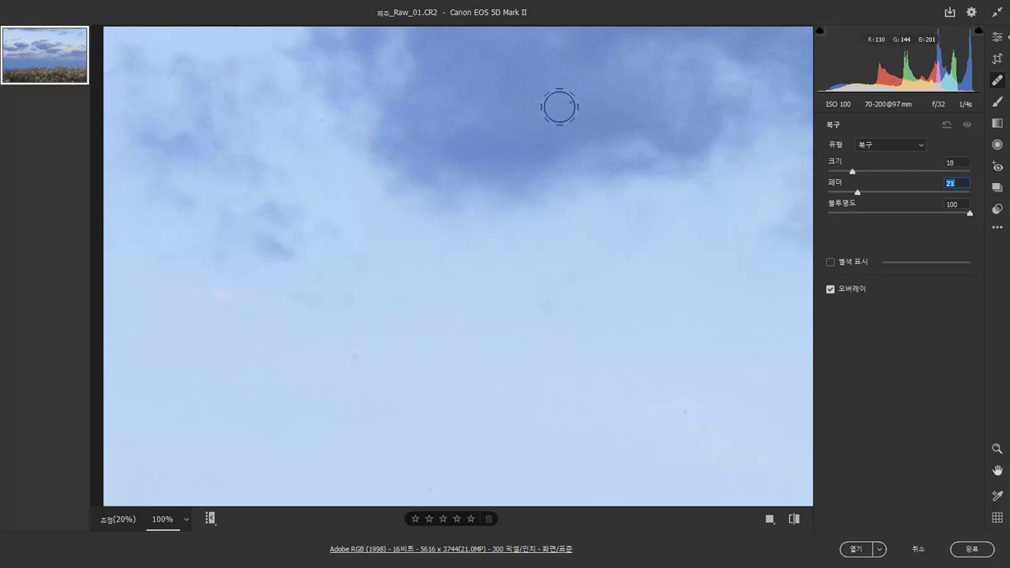
key(bracketleft)
key(bracketright)
click(855, 192)
- Heal the dark dust spot in the blue cloud and the faint spot in the pale sky below it
drag(568, 101, 578, 105)
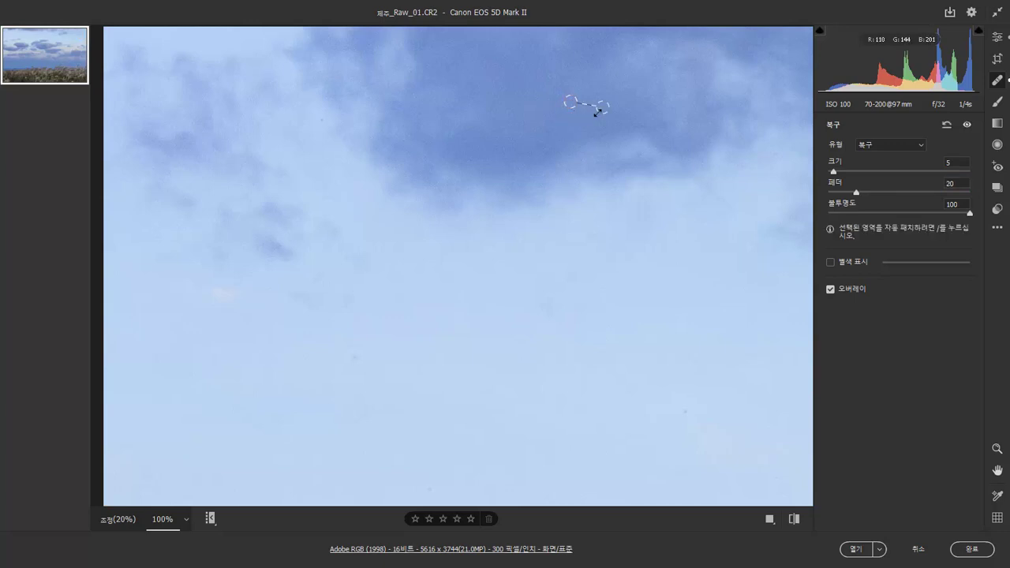
drag(576, 100, 553, 100)
click(355, 358)
click(361, 364)
- Enlarge the brush to size 7 and heal the dust spot in the pale sky below and right of the cloud
key(bracketright)
key(bracketright)
click(685, 411)
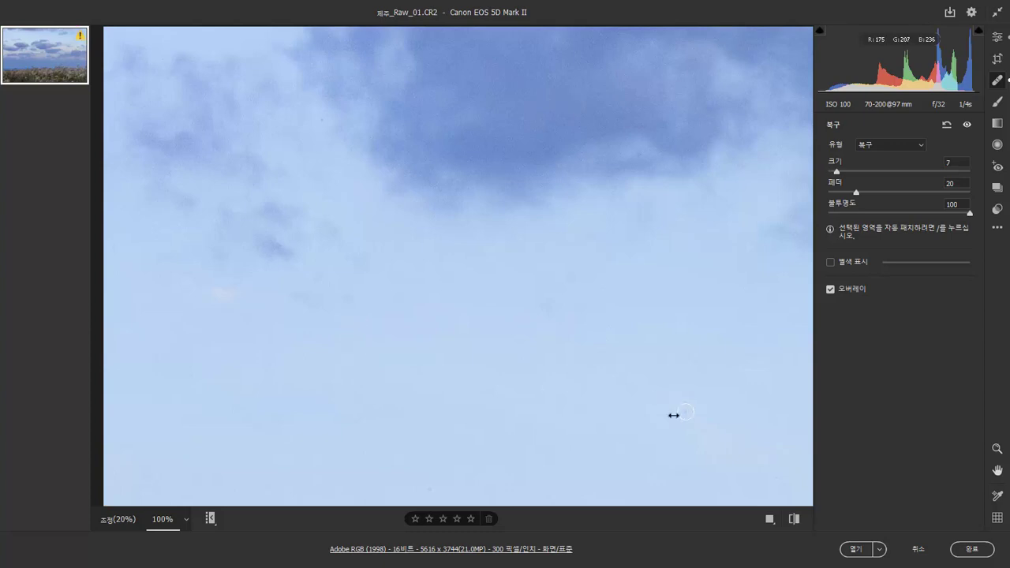
- Heal the faint spots in the pale sky and the two dark dust spots in the blue clouds above it
click(540, 412)
key(space)
mouse_move(676, 228)
mouse_down()
mouse_move(552, 241)
mouse_move(363, 234)
mouse_up()
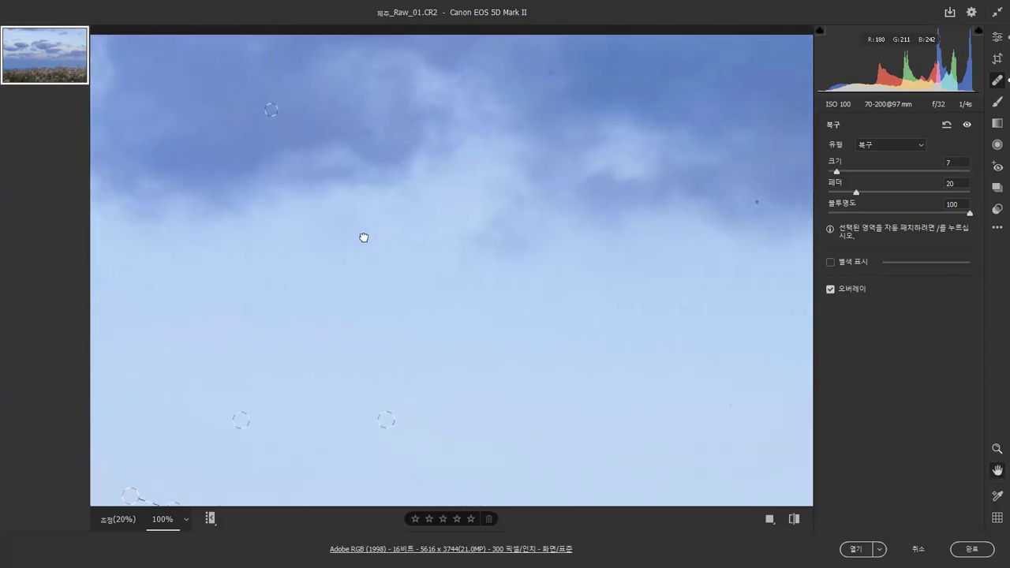
click(518, 73)
click(724, 201)
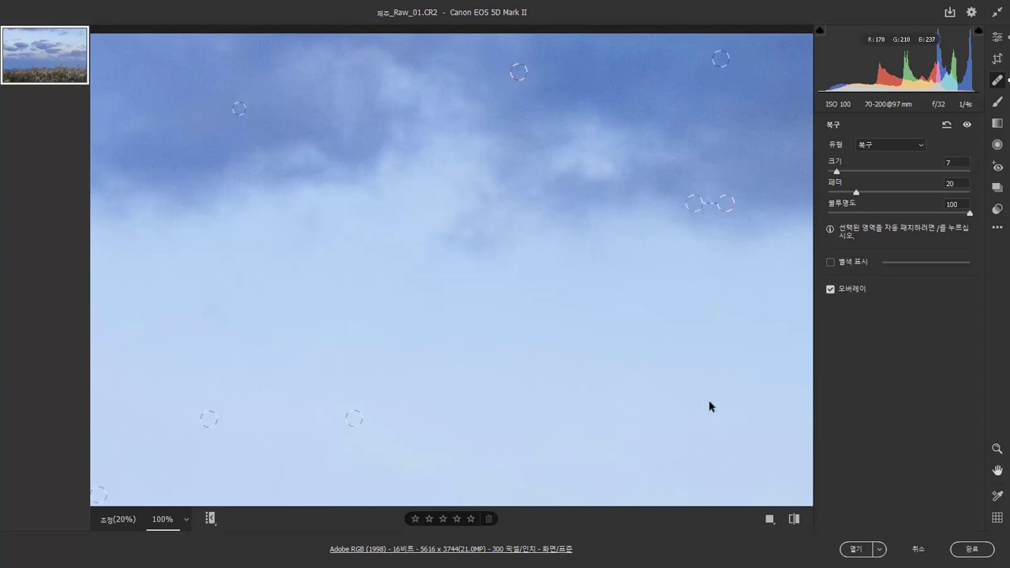
click(697, 401)
- Heal the dust spots in the broad cloud band farther right and the small spot in the pale sky below it
drag(669, 309, 289, 300)
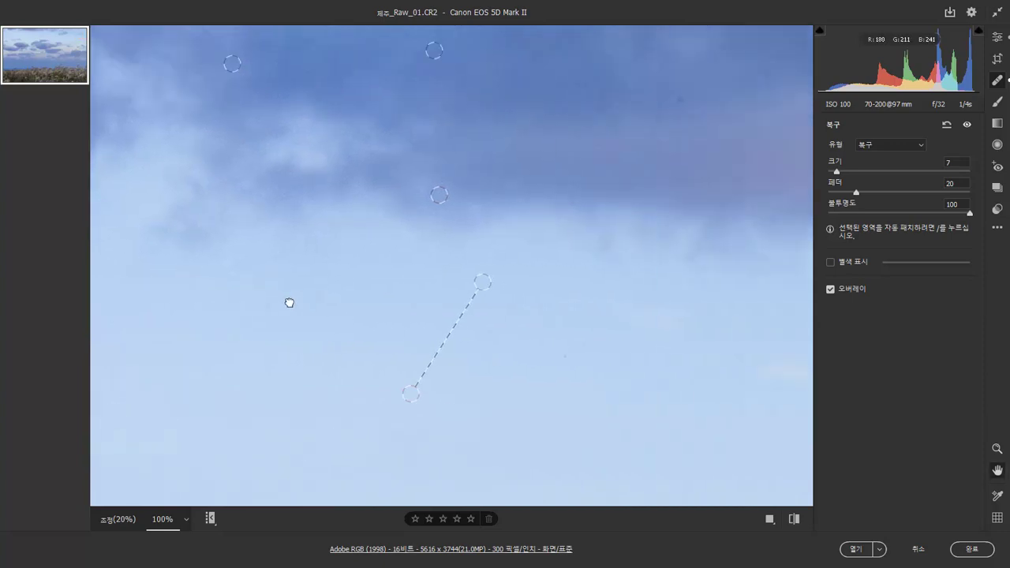
click(444, 203)
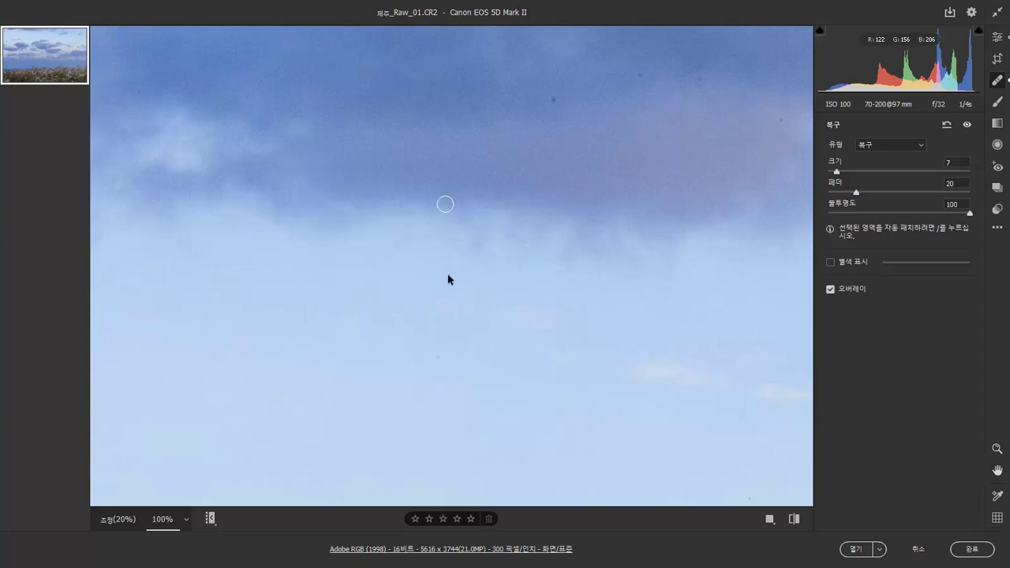
click(439, 357)
click(781, 120)
- Heal two spots in the pale sky below the purple cloud band and the spot near the band's right end
key(space)
drag(731, 197, 417, 201)
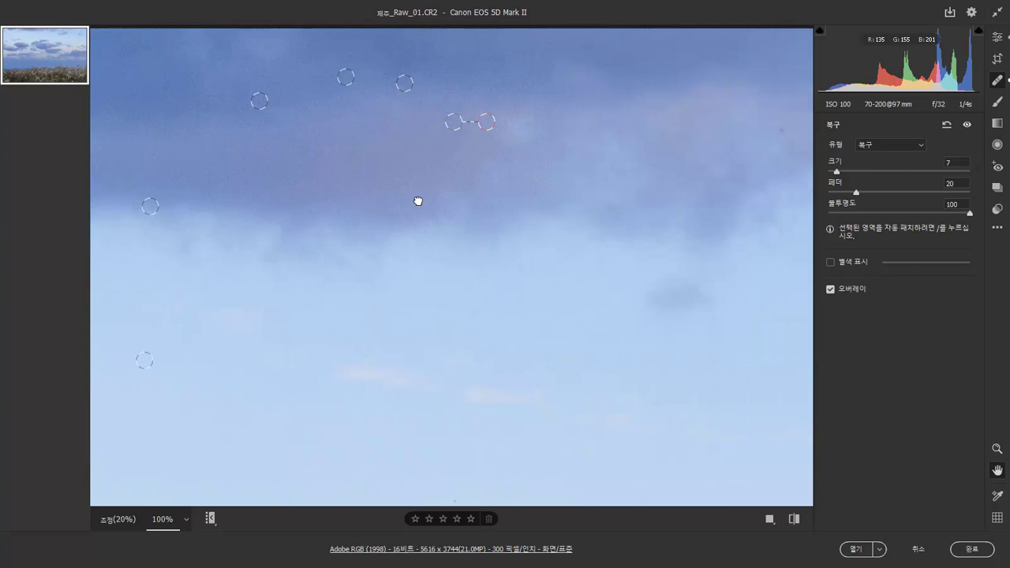
click(638, 406)
click(488, 367)
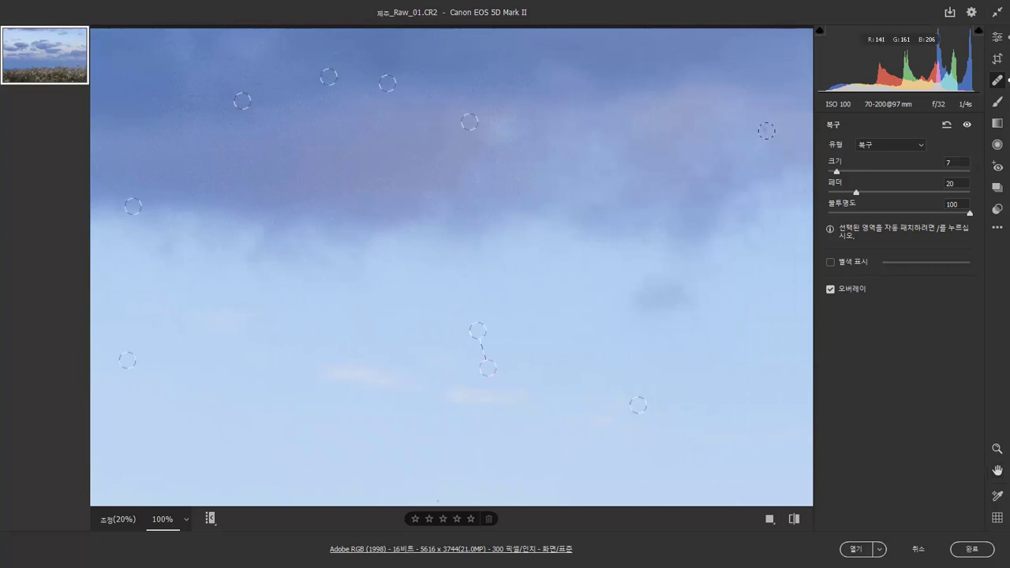
click(713, 126)
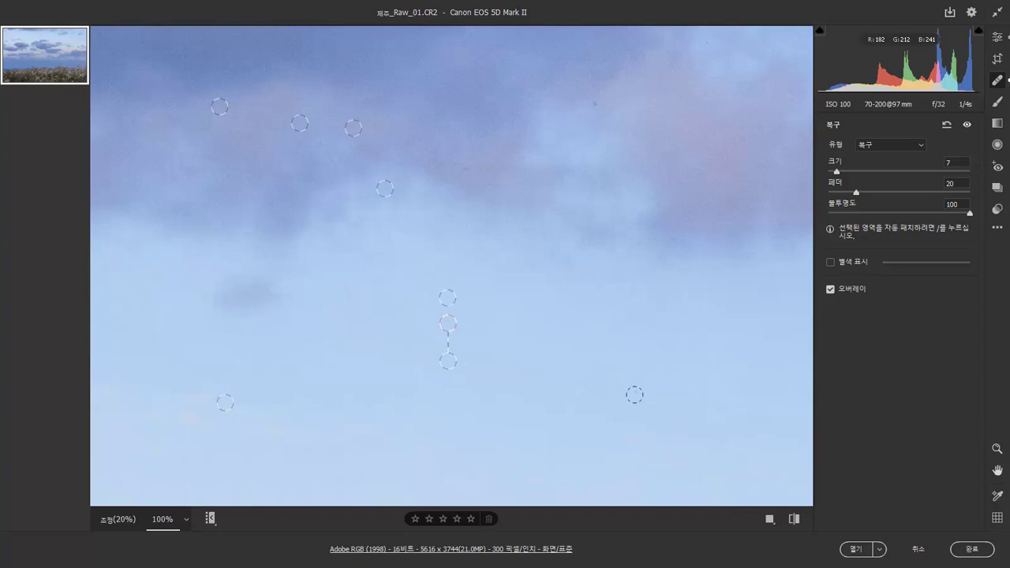
- Heal the spot in the pale sky farther right and the two dark spots in the pinkish clouds above it
click(615, 419)
click(466, 169)
click(484, 160)
click(592, 105)
- Heal the spot on the pinkish cloud's edge and the spots around the small dark cloud farther right, letting one patch pick its source automatically
scroll(534, 308, right, 5)
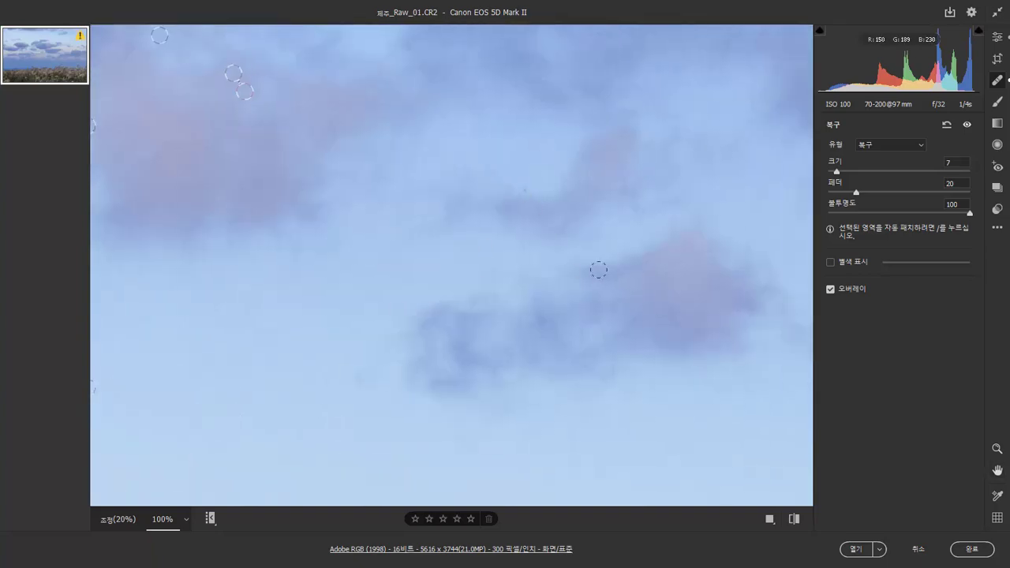
click(598, 269)
mouse_move(720, 361)
mouse_down()
mouse_move(367, 352)
mouse_move(324, 383)
mouse_move(264, 391)
mouse_up()
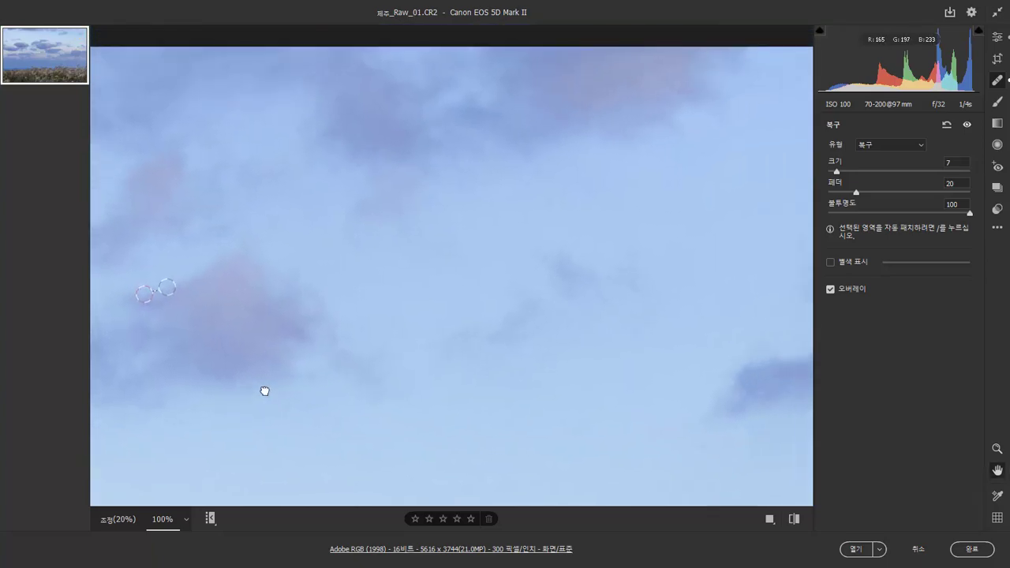
drag(563, 387, 430, 381)
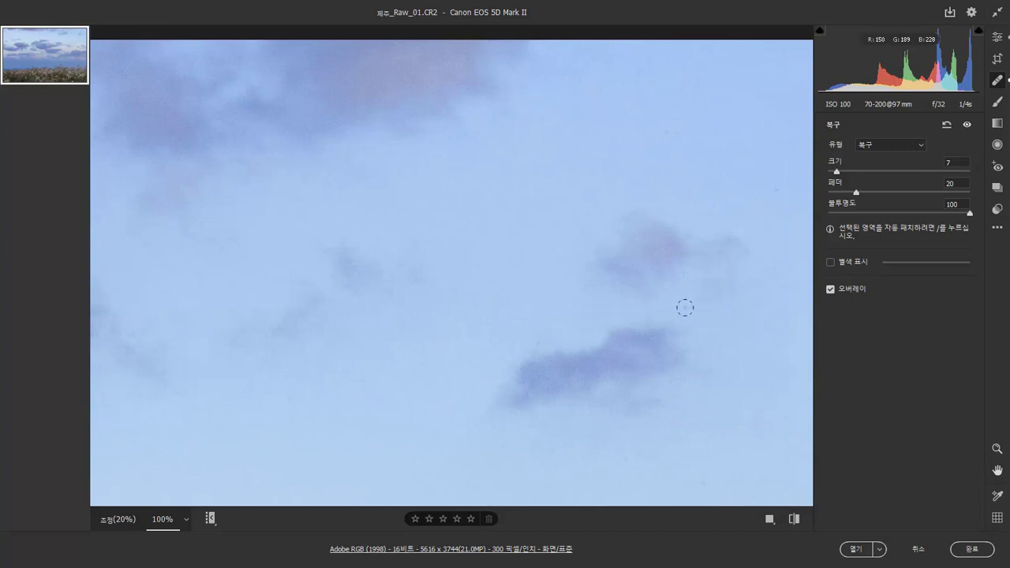
click(685, 308)
key(/)
click(624, 462)
- Heal the faint spot in the sky below the small dark cloud near the photo's right edge
key(space)
drag(700, 400, 388, 384)
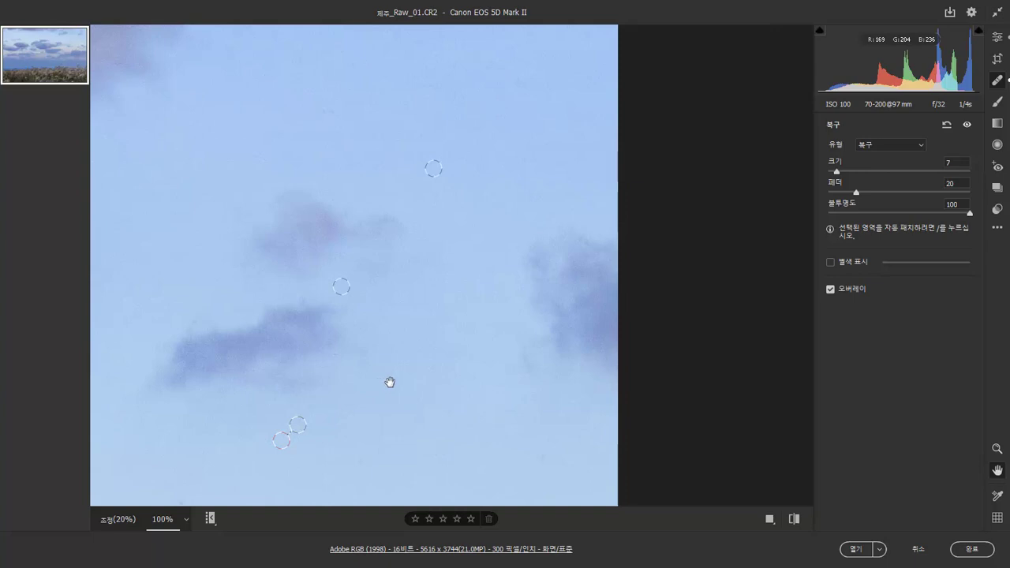
click(355, 463)
key(space)
mouse_move(331, 466)
mouse_down()
mouse_move(497, 325)
mouse_move(397, 478)
mouse_up()
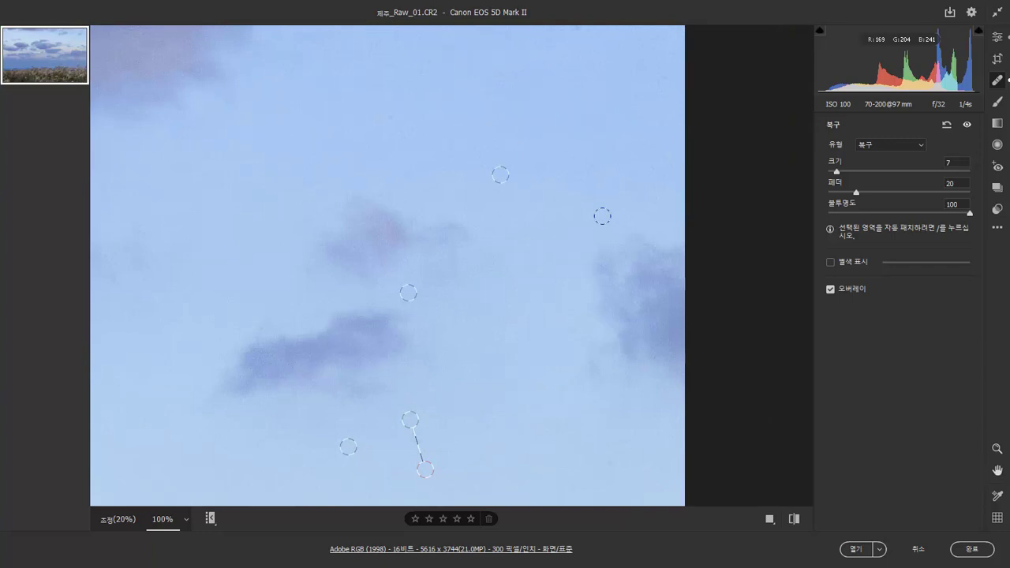
- Accept the healing edits and, from Bridge, reopen 제주_Raw_01.CR2 together with 제주_Raw_03.CR2 in Camera Raw
click(970, 549)
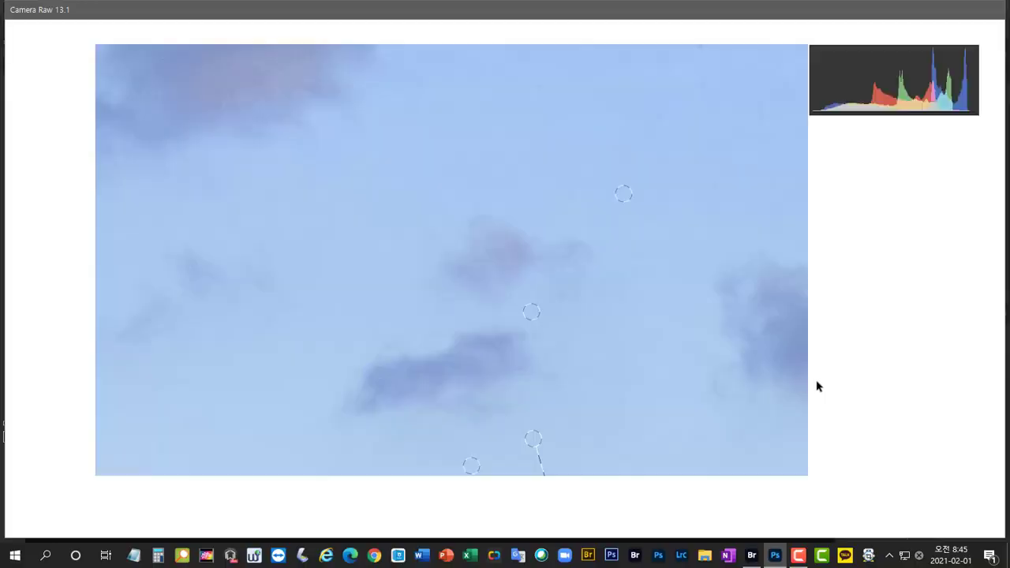
click(751, 554)
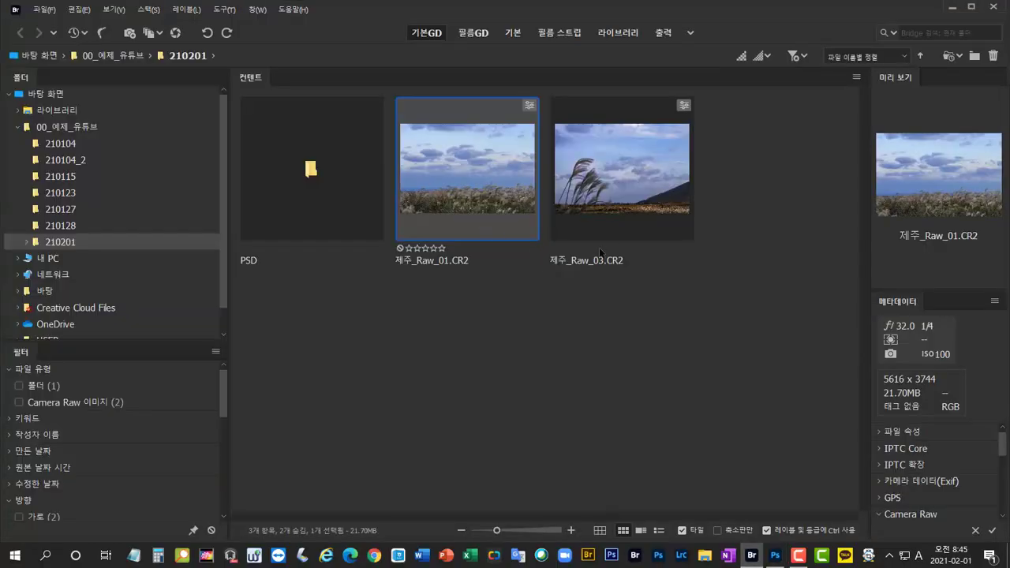
ctrl+click(624, 182)
double_click(623, 182)
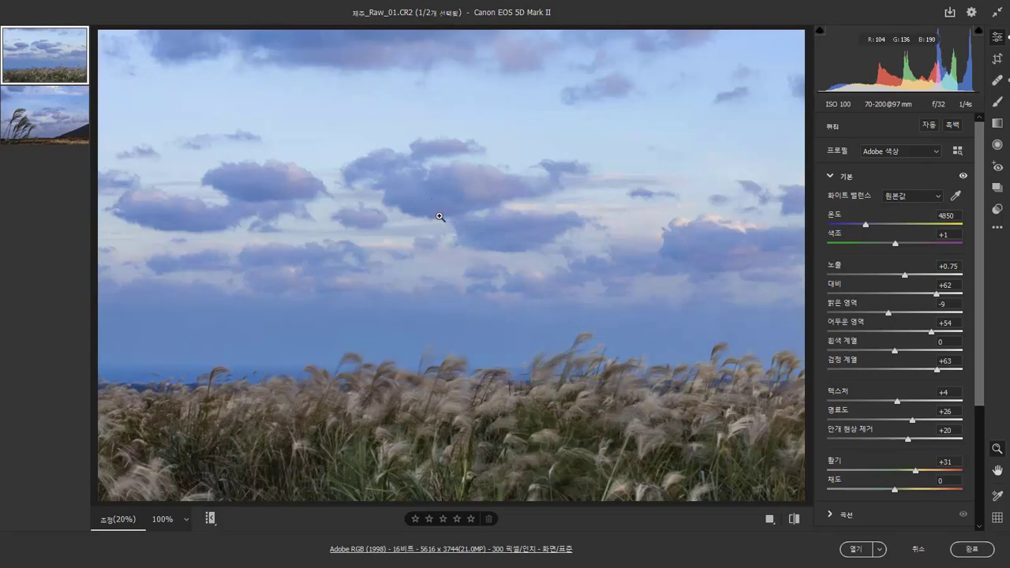
- Compare the dust spot in the central cloud of 제주_Raw_01.CR2 at 100% with the same place in 제주_Raw_03.CR2
click(434, 202)
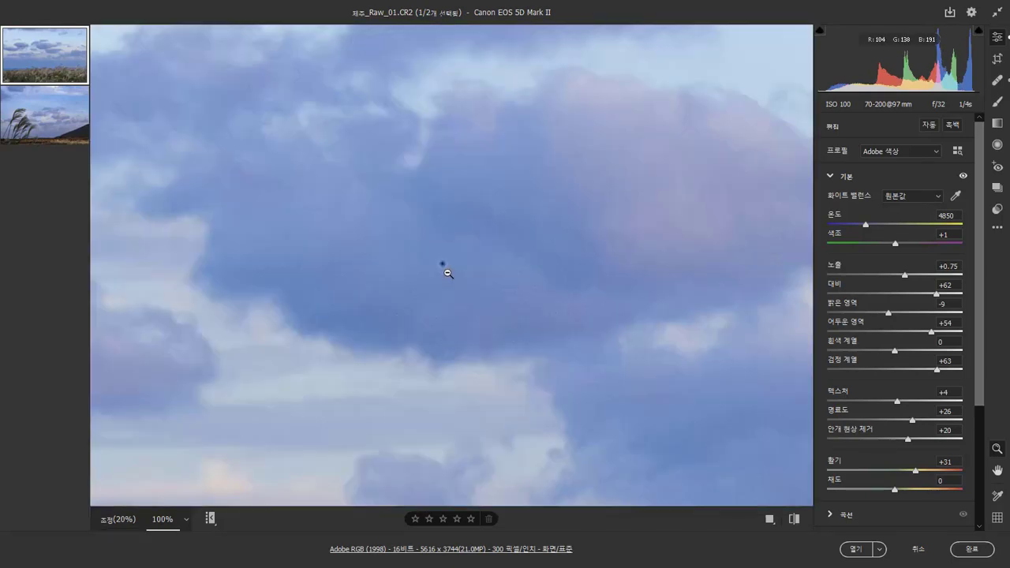
click(49, 118)
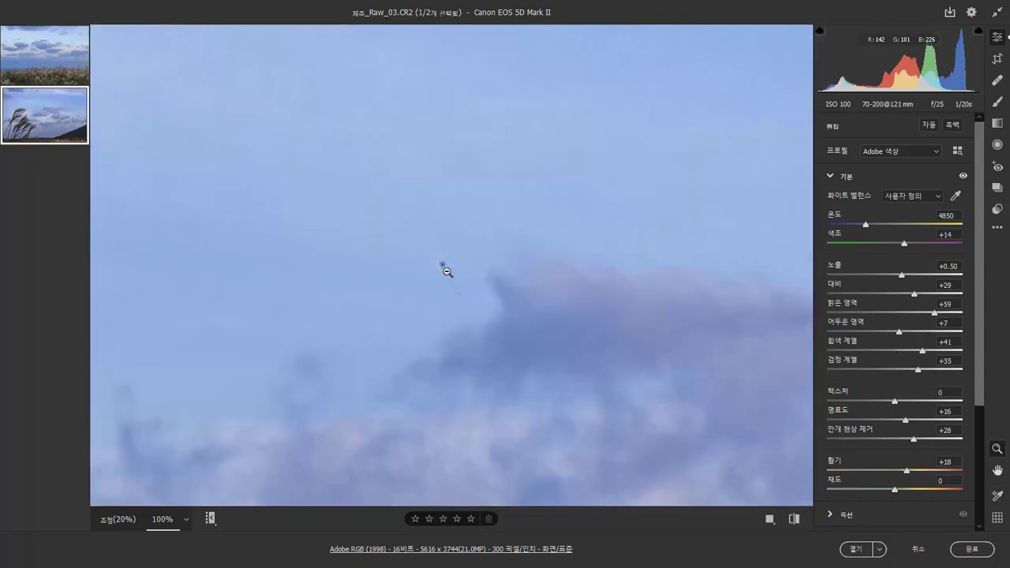
key(Up)
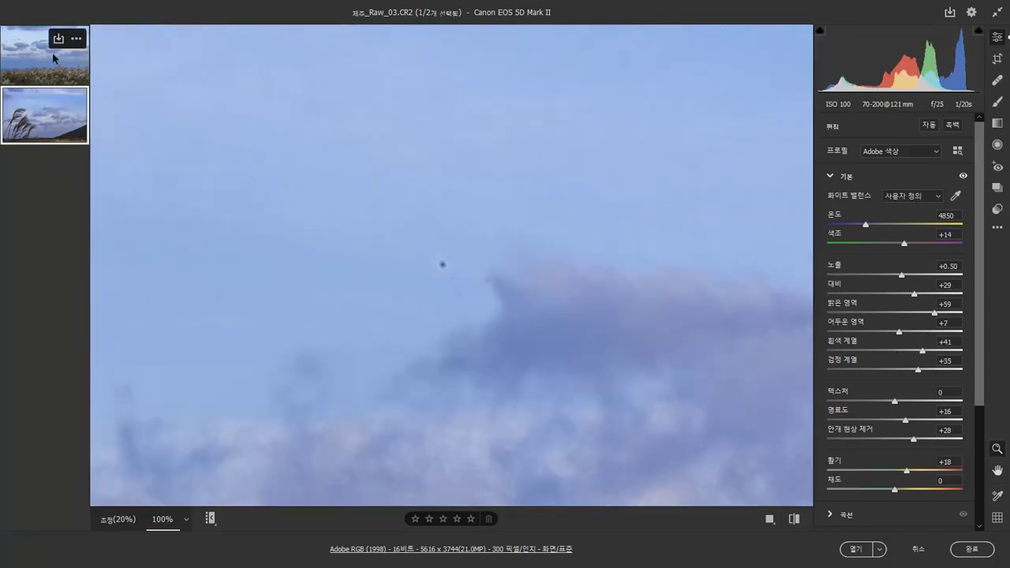
key(Down)
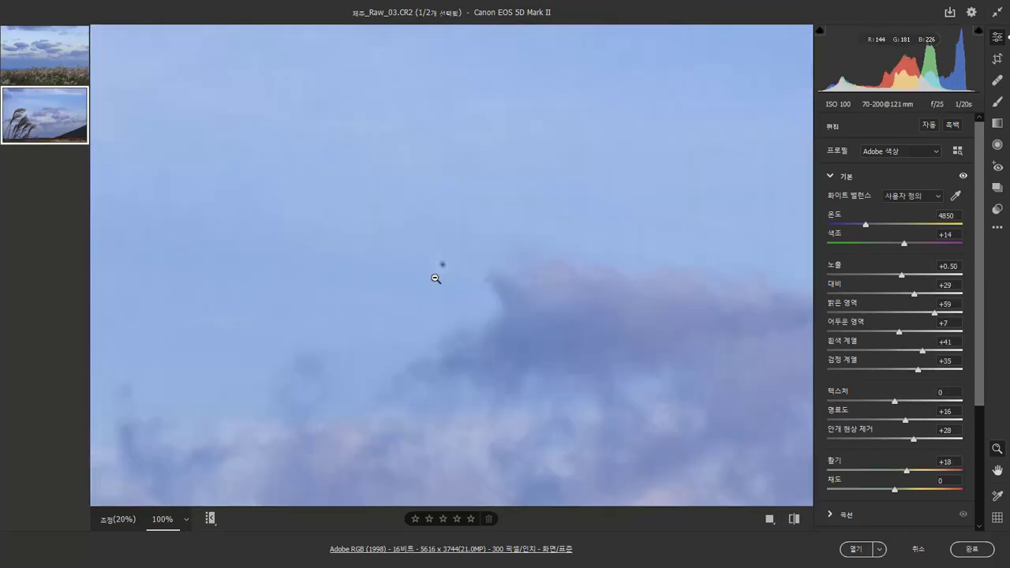
click(77, 61)
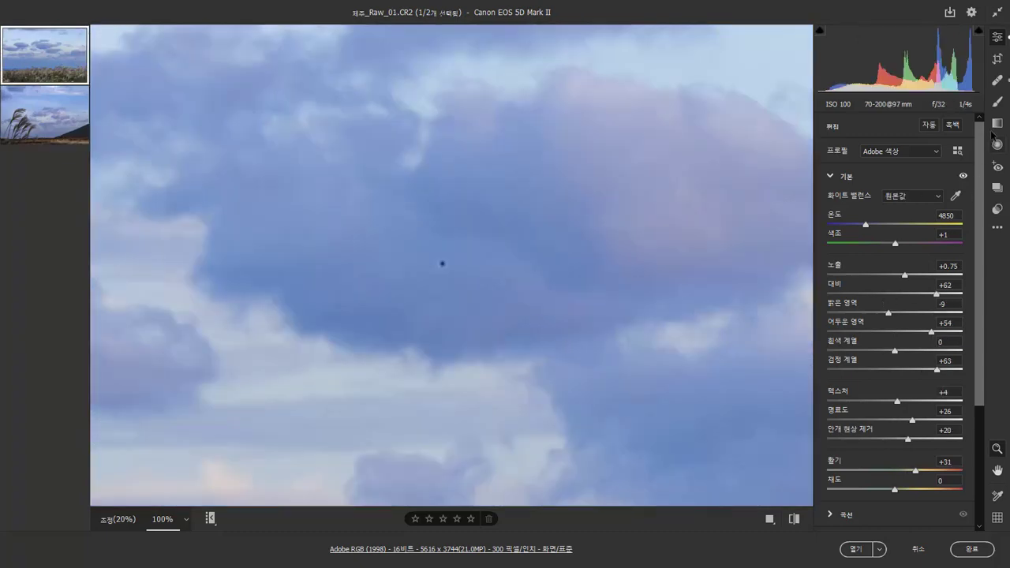
- Heal the dark dust spot in the central cloud of 제주_Raw_01.CR2 using the healing brush at size 9
key(b)
key(bracketleft)
key(bracketleft)
key(bracketleft)
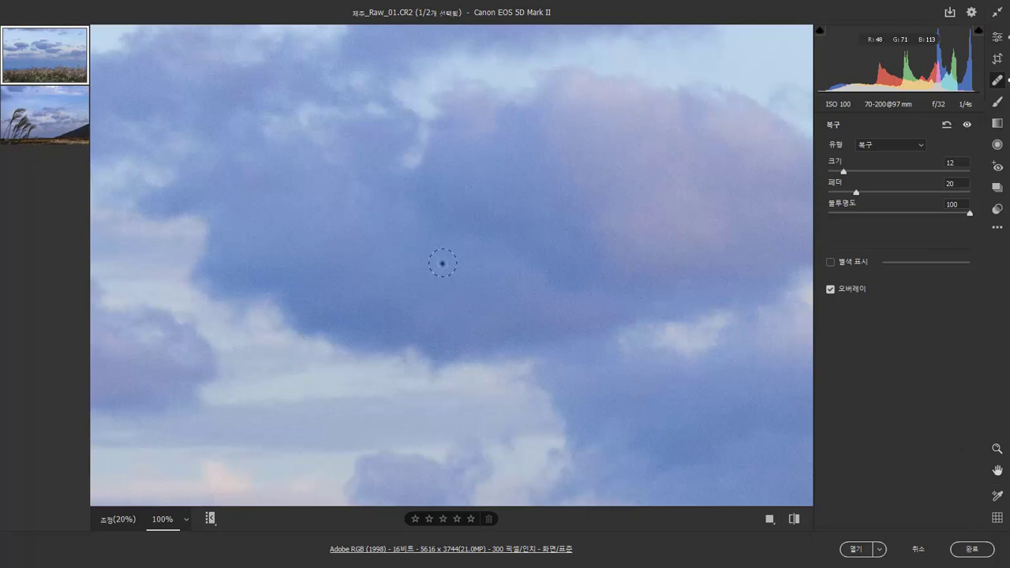
click(442, 263)
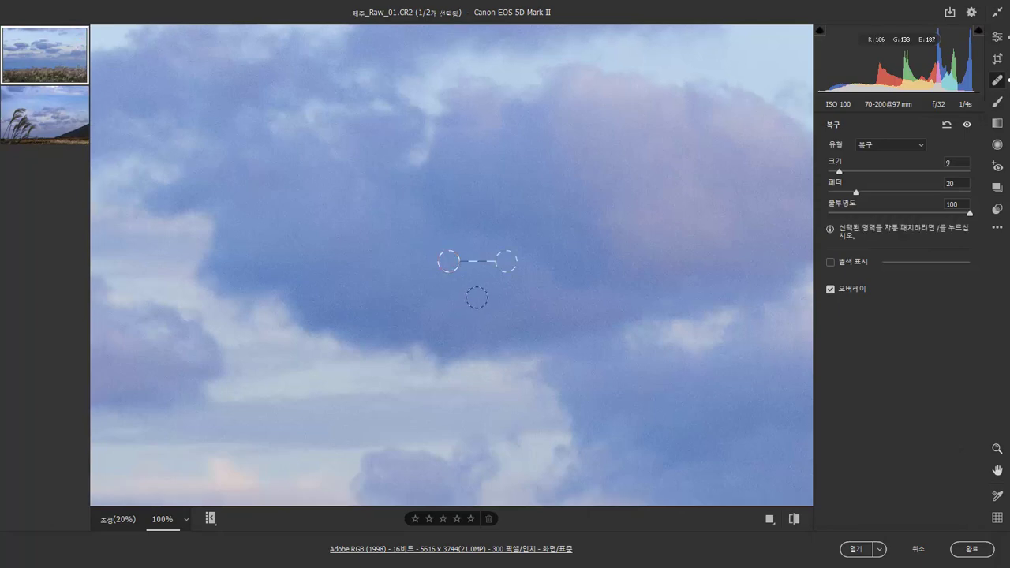
- Compare the healed place with the same spot in 제주_Raw_03.CR2, and check both photos fitted to the view
click(28, 112)
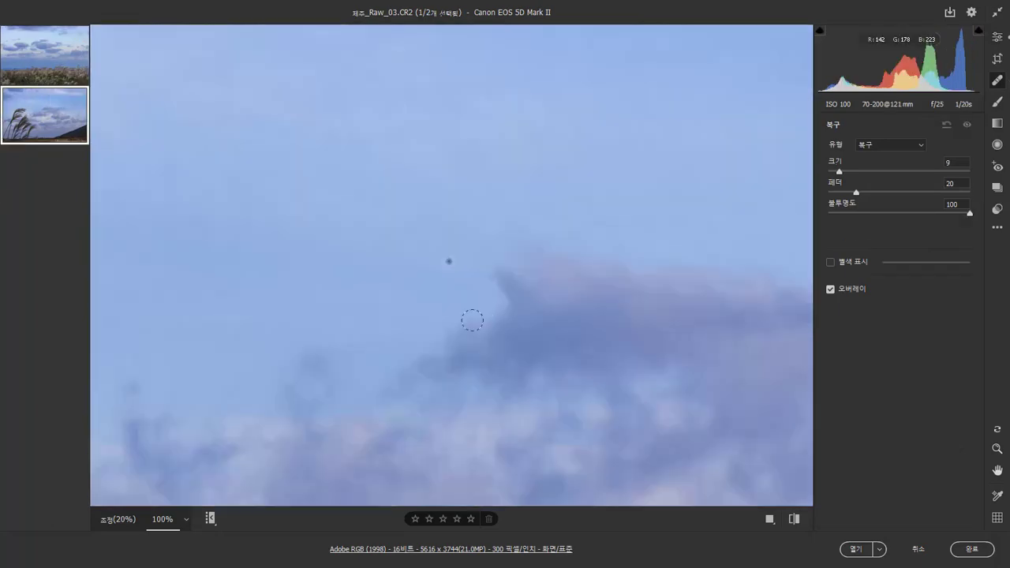
click(49, 62)
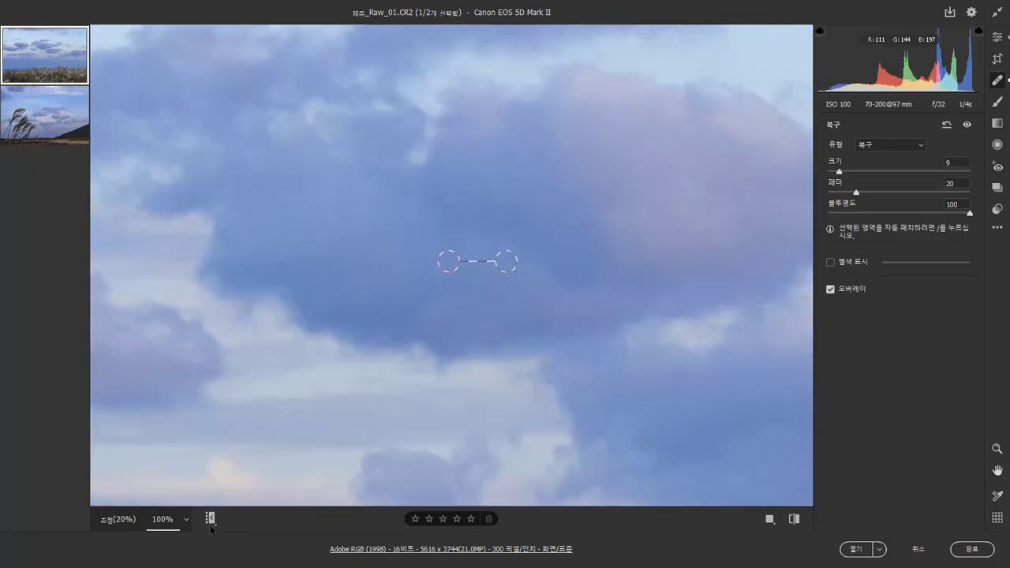
click(186, 519)
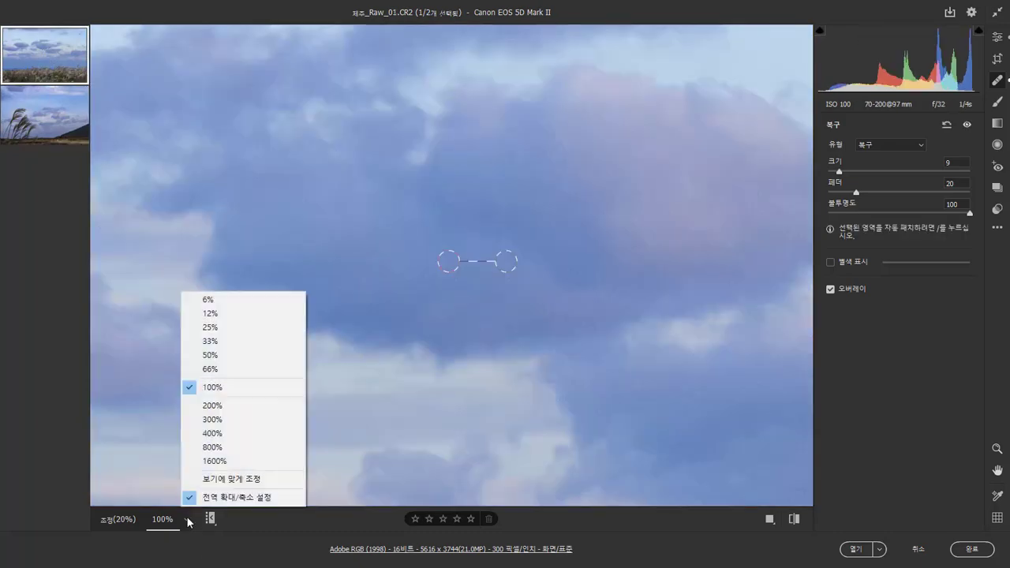
click(207, 480)
click(30, 103)
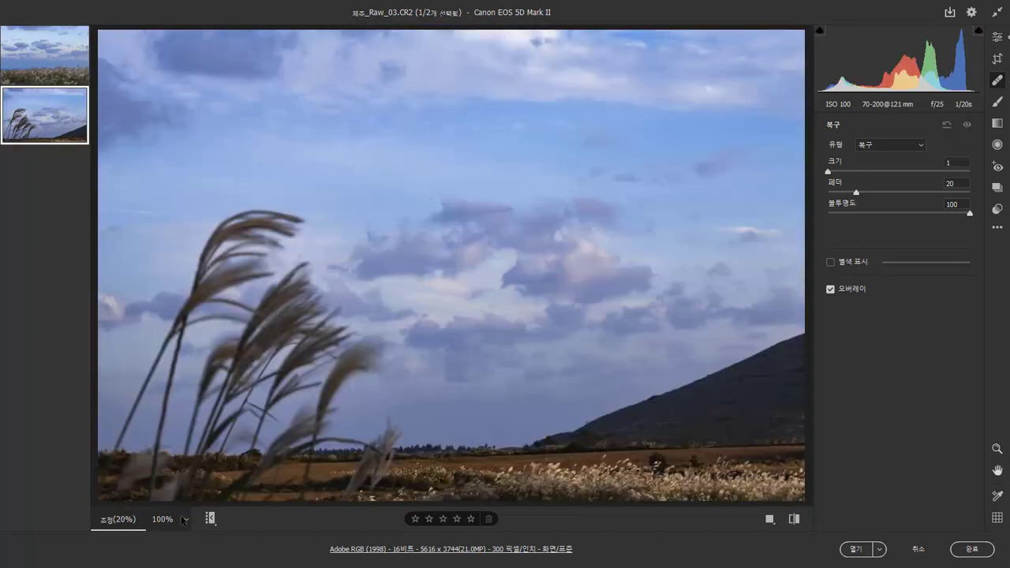
click(79, 47)
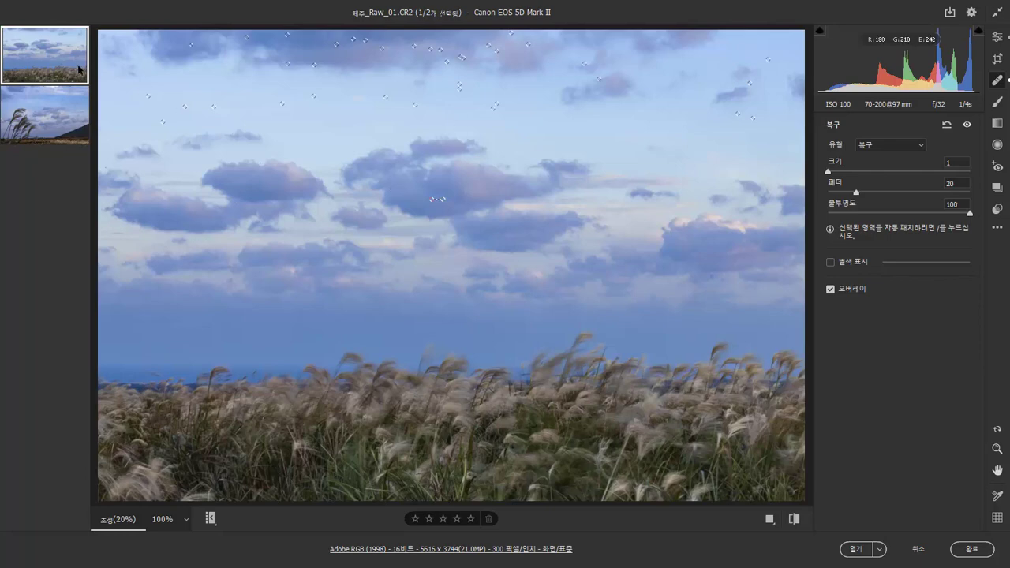
- Synchronize only the spot removal (별색 제거) settings from 제주_Raw_01.CR2 to 제주_Raw_03.CR2 and view the second photo
key(shift)
shift+click(53, 120)
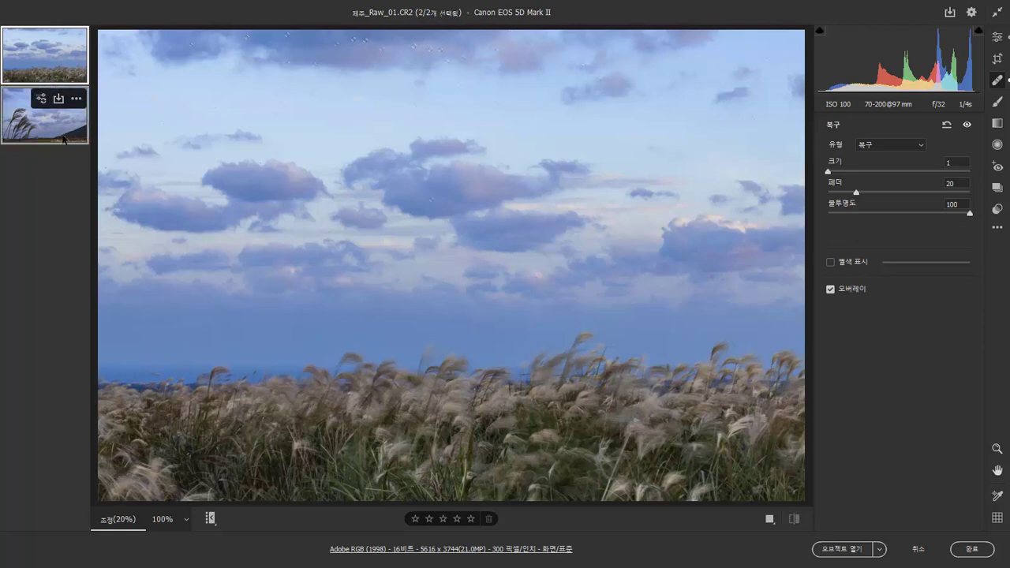
click(79, 100)
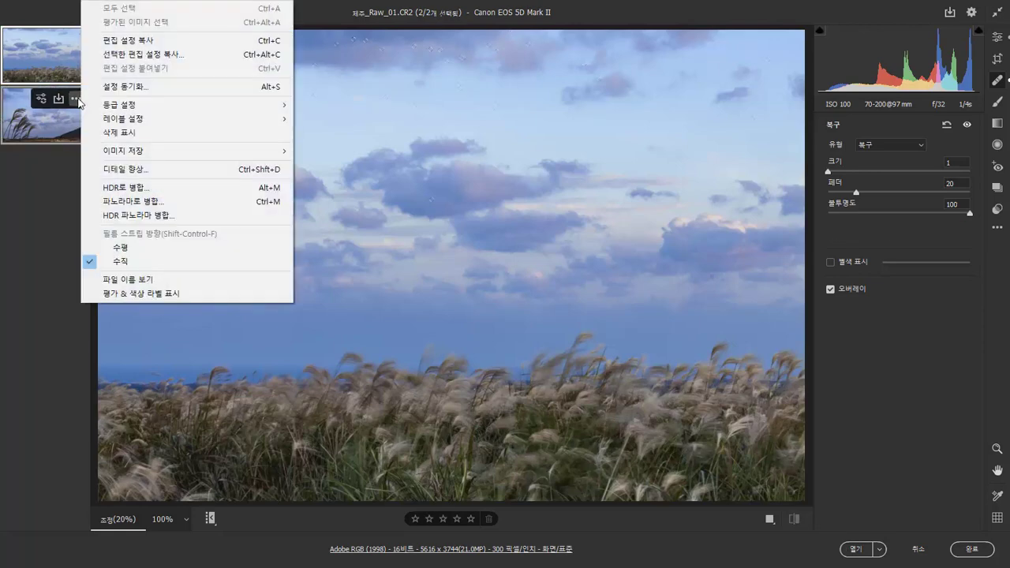
click(158, 89)
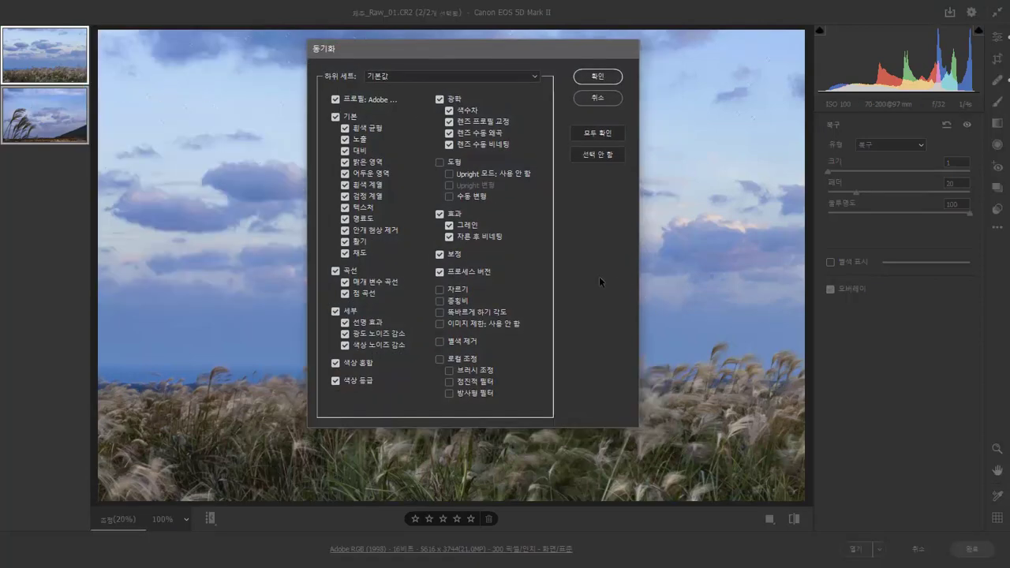
click(489, 77)
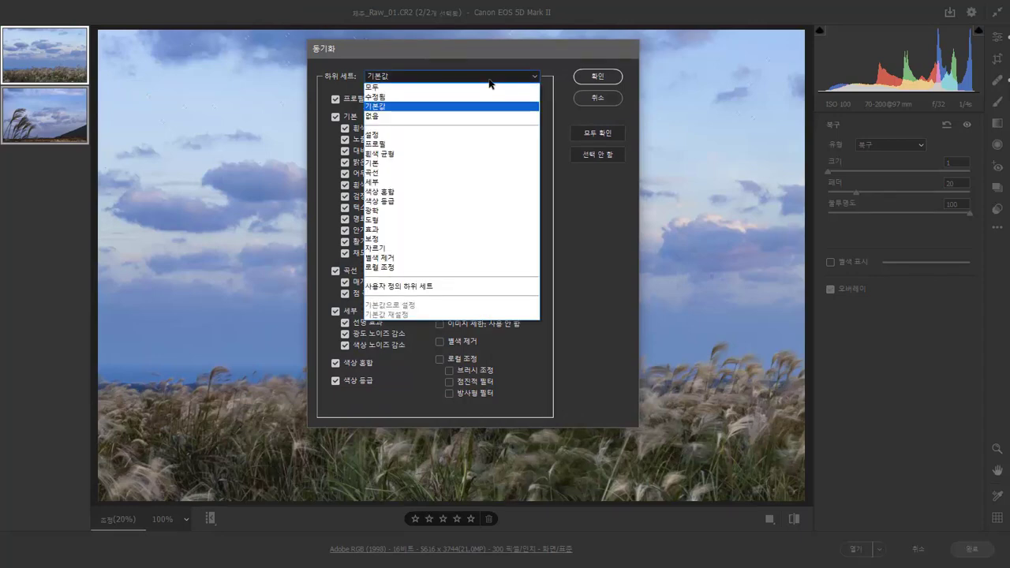
click(424, 260)
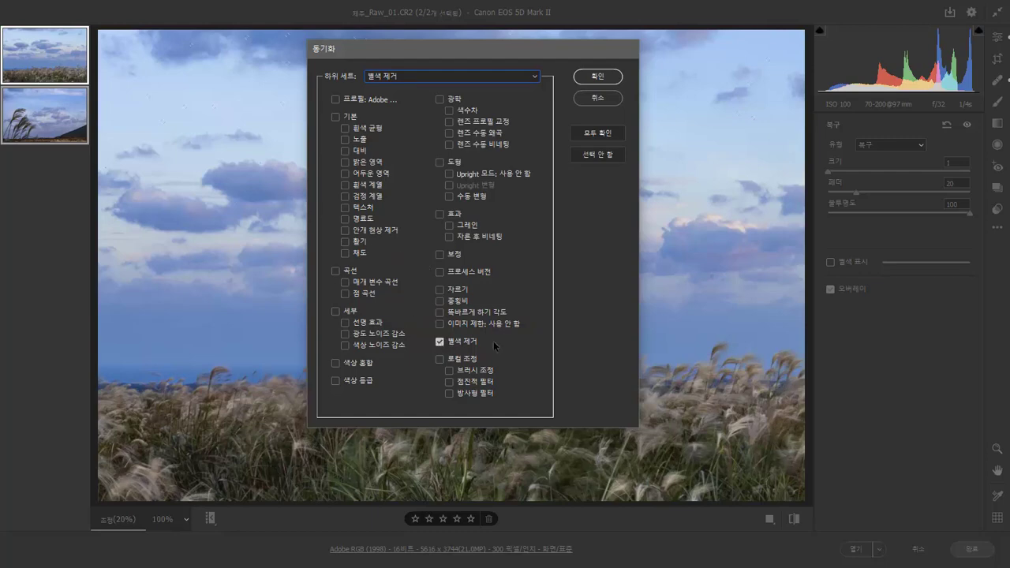
click(596, 78)
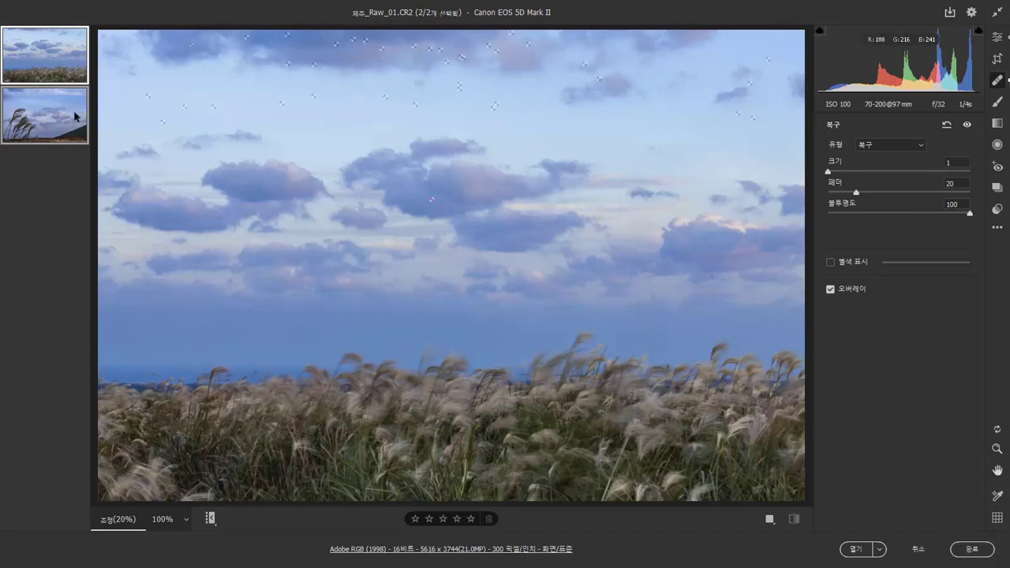
click(25, 113)
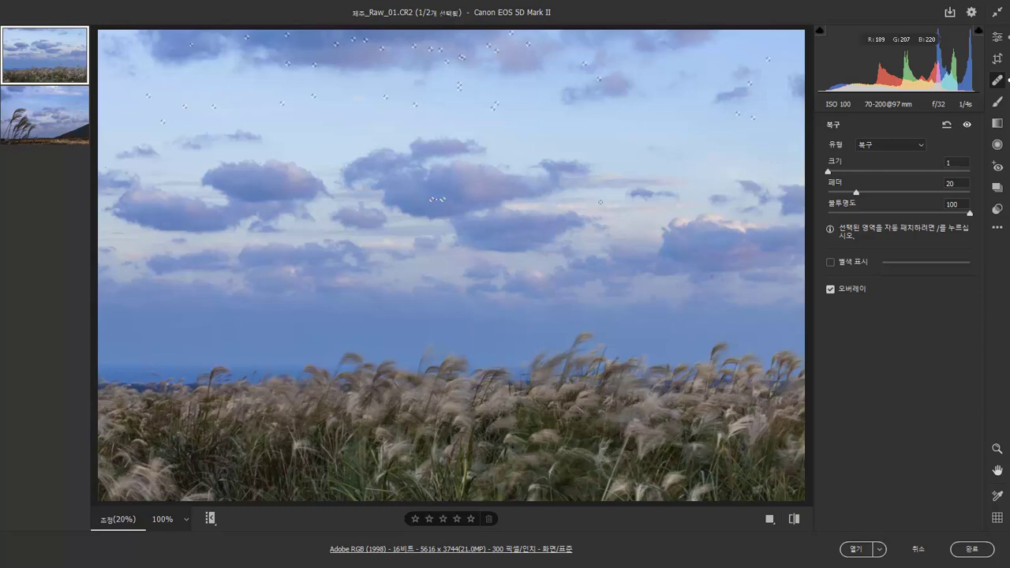
- Clone (복제) over the dark dust spot in the upper cloud at size 9, and move its source to the clear sky beside the cloud
click(899, 145)
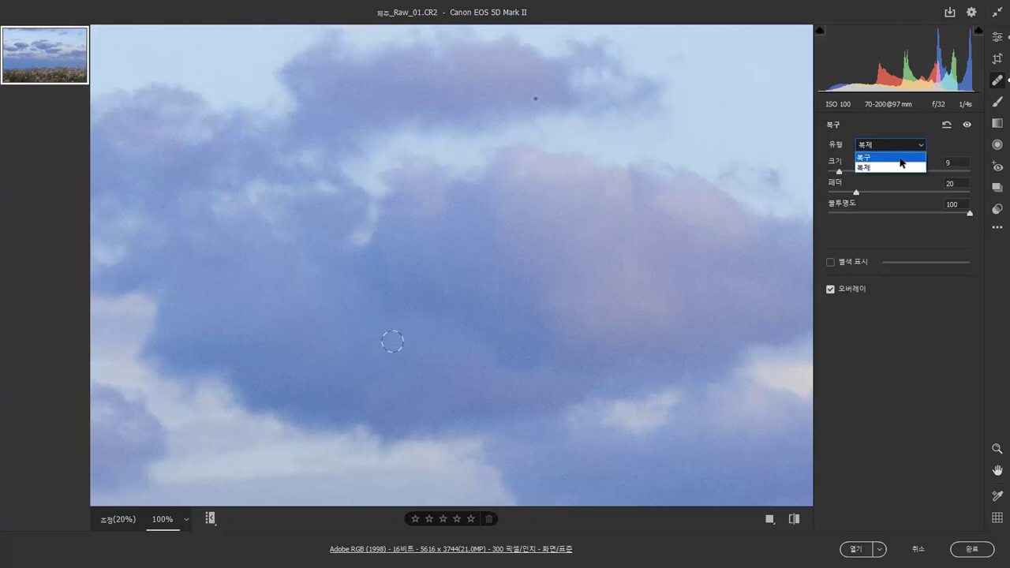
click(900, 156)
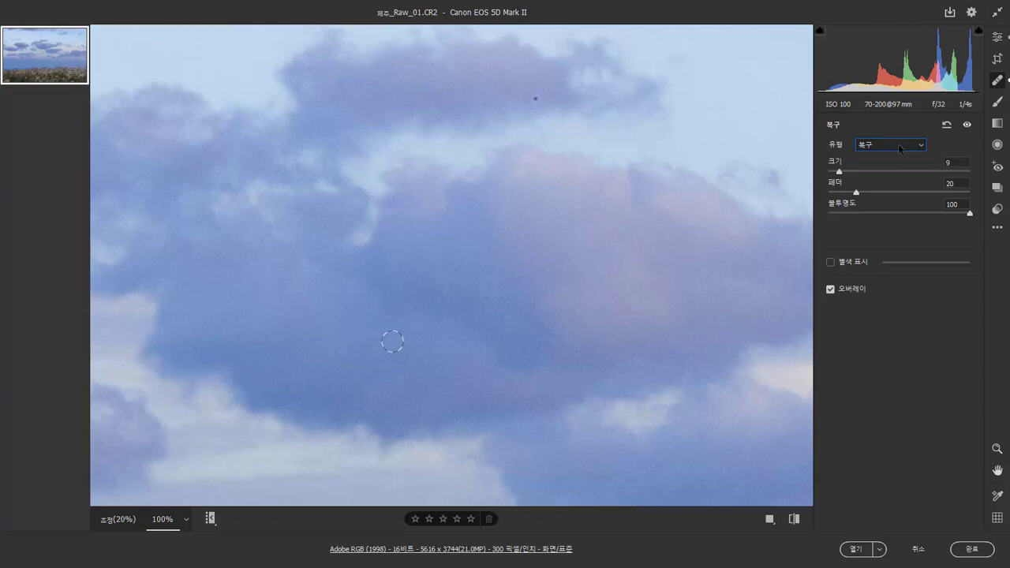
click(899, 146)
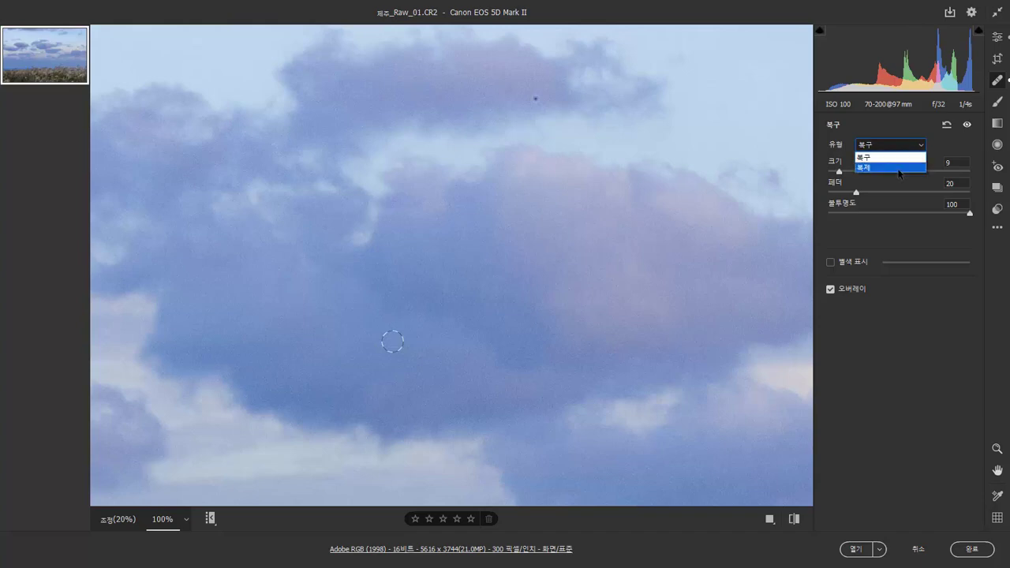
click(899, 168)
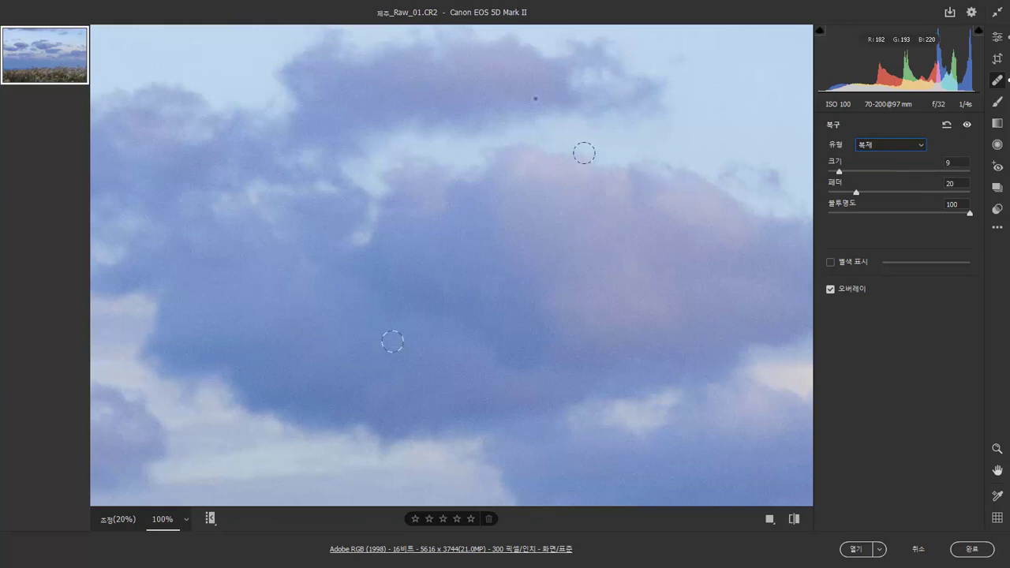
click(535, 97)
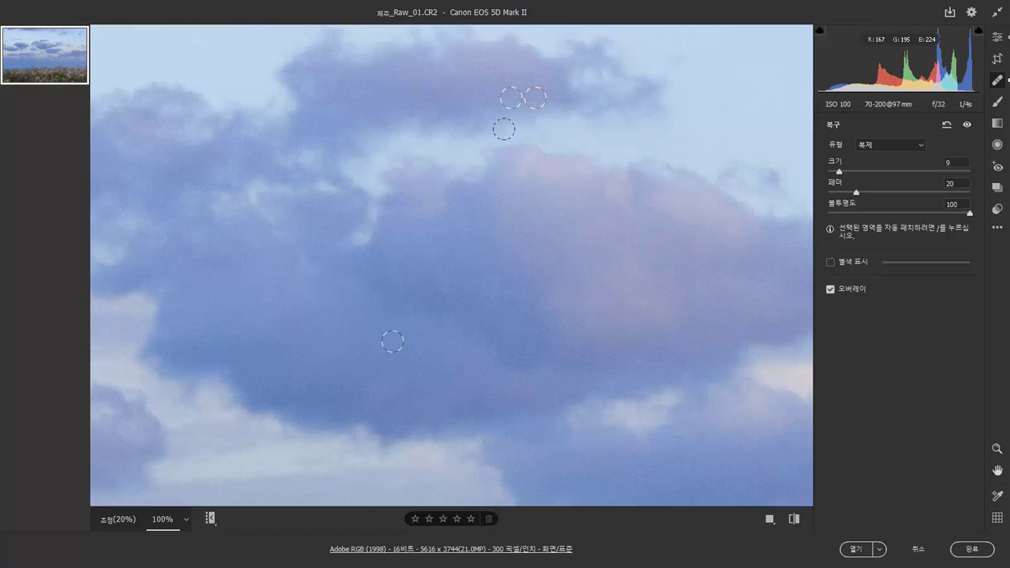
mouse_move(514, 103)
mouse_down()
mouse_move(544, 142)
mouse_move(675, 148)
mouse_move(720, 128)
mouse_move(729, 105)
mouse_up()
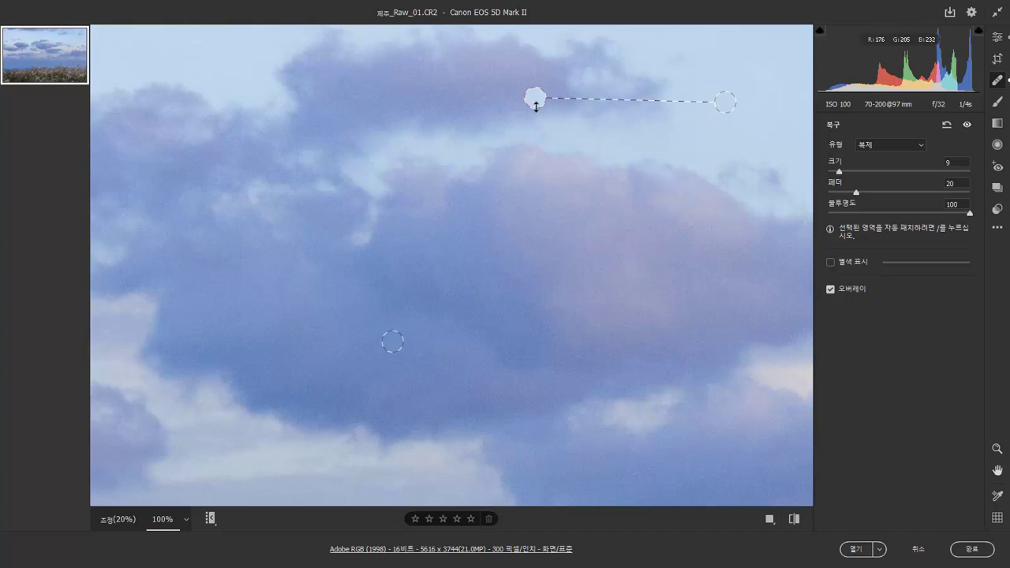
- Heal (복구) the faint dust spot in the open sky, testing its source on the clouds and placing it on the adjacent clear sky
click(891, 145)
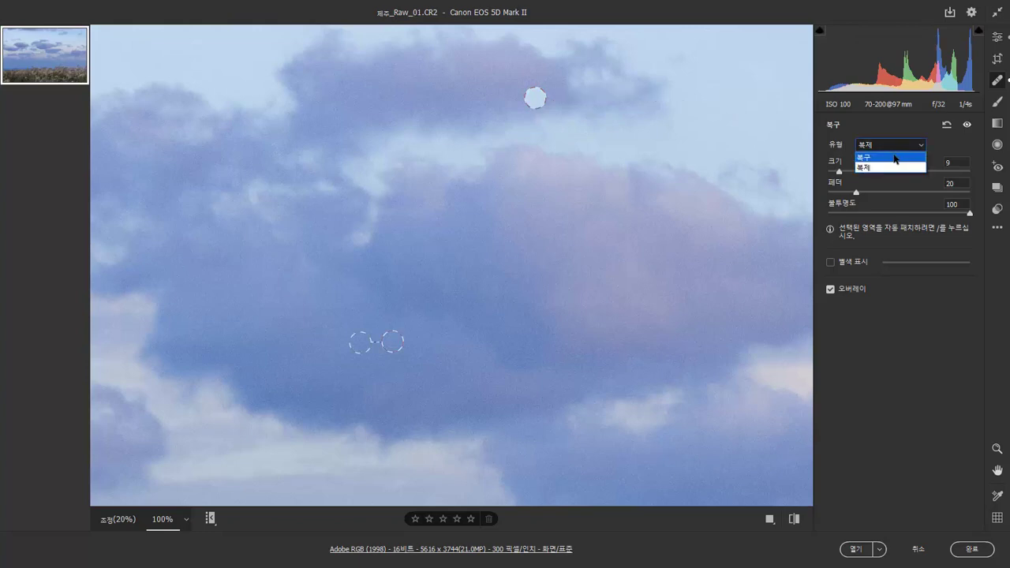
click(895, 158)
key(space)
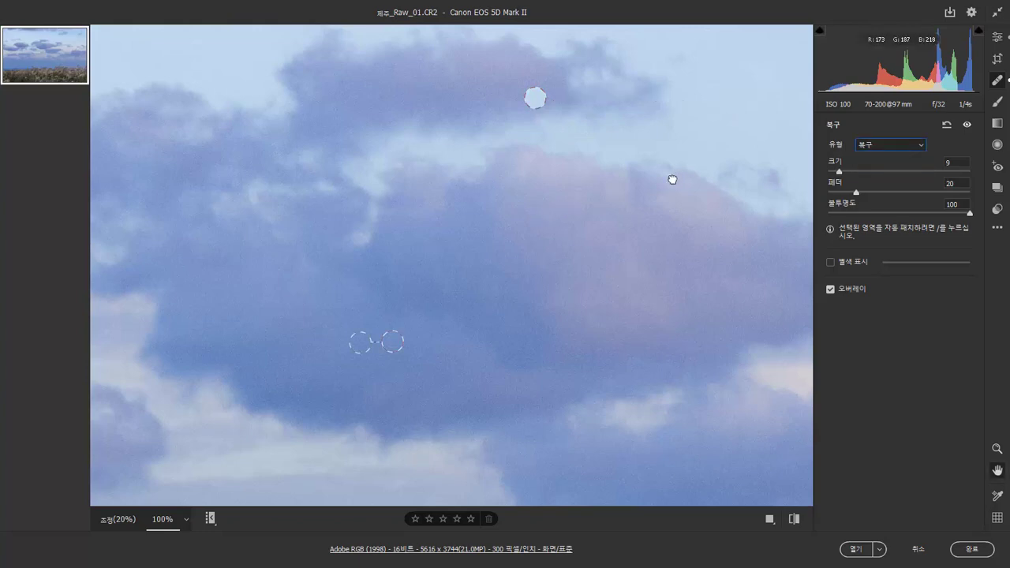
drag(672, 180, 293, 356)
drag(405, 226, 417, 257)
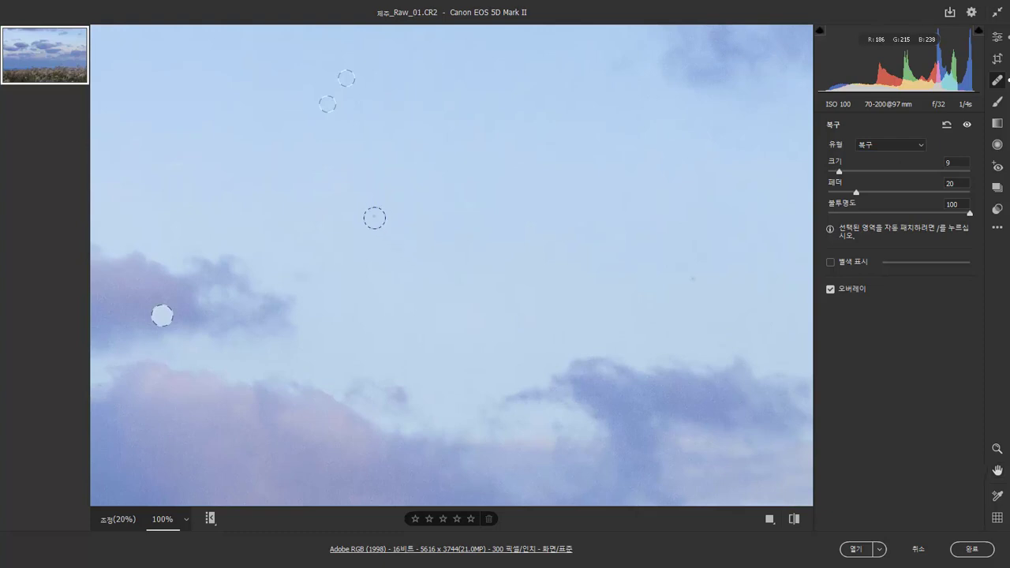
click(374, 217)
drag(360, 248, 318, 437)
mouse_move(316, 433)
mouse_down()
mouse_move(627, 258)
mouse_move(697, 167)
mouse_move(712, 57)
mouse_move(649, 408)
mouse_move(295, 247)
mouse_up()
mouse_move(271, 212)
mouse_down()
mouse_move(308, 250)
mouse_move(279, 218)
mouse_move(481, 322)
mouse_move(489, 237)
mouse_move(513, 219)
mouse_move(516, 237)
mouse_up()
mouse_move(557, 312)
mouse_down()
mouse_move(612, 400)
mouse_move(618, 316)
mouse_move(602, 166)
mouse_move(478, 237)
mouse_move(381, 228)
mouse_up()
- Clone (복제) over the remaining dust spot in the open sky, and move its source down onto the dark cloud below
click(879, 145)
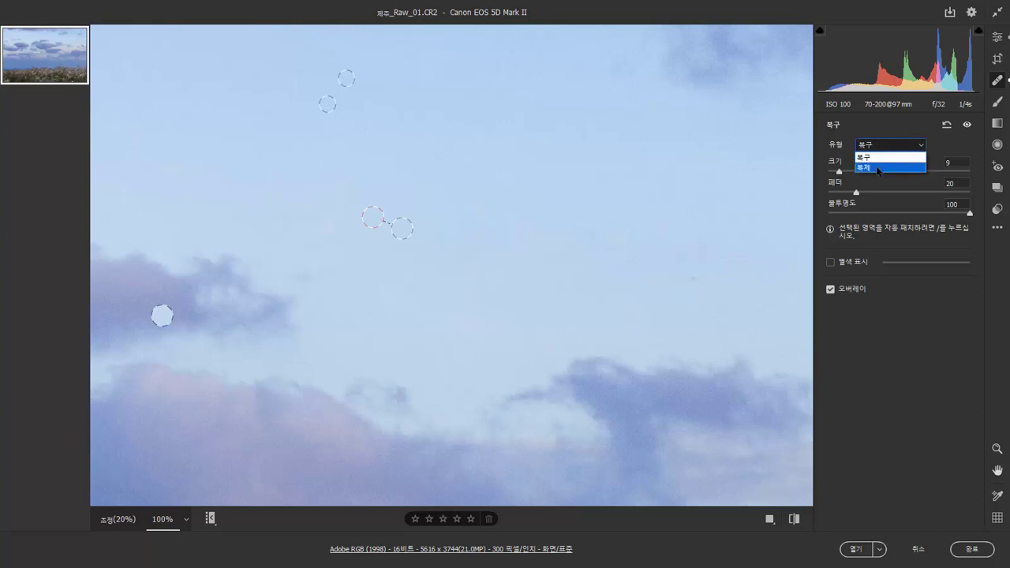
click(878, 168)
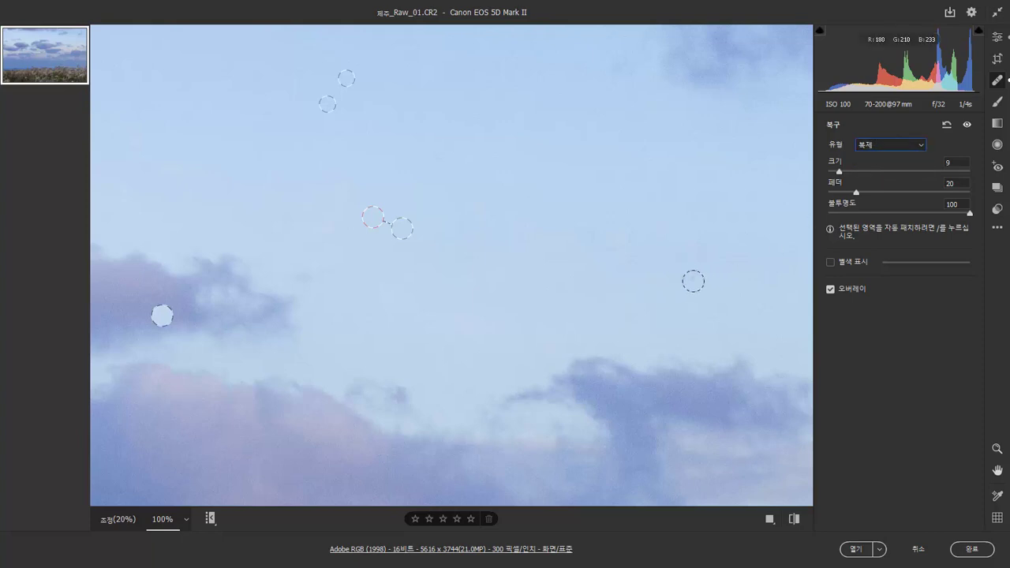
click(693, 282)
drag(719, 294, 722, 274)
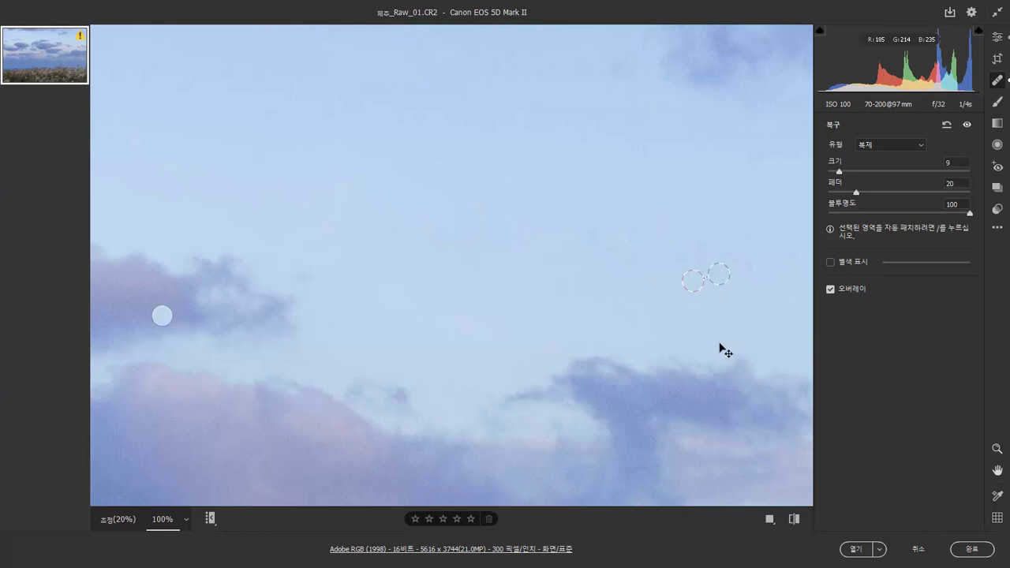
drag(719, 347, 691, 402)
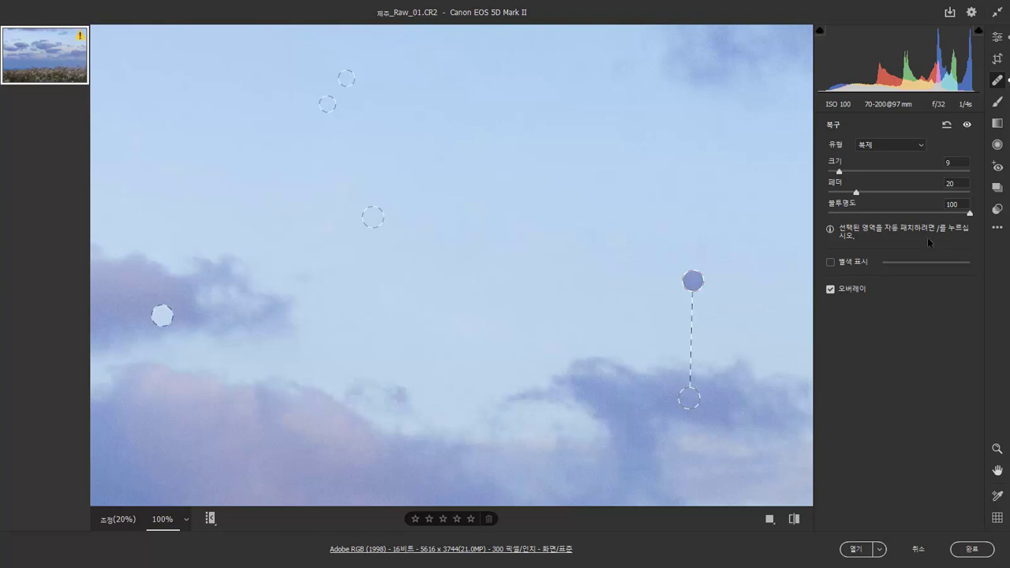
- Automatically choose a new source for the selected clone spot, and change its type to heal (복구)
key(slash)
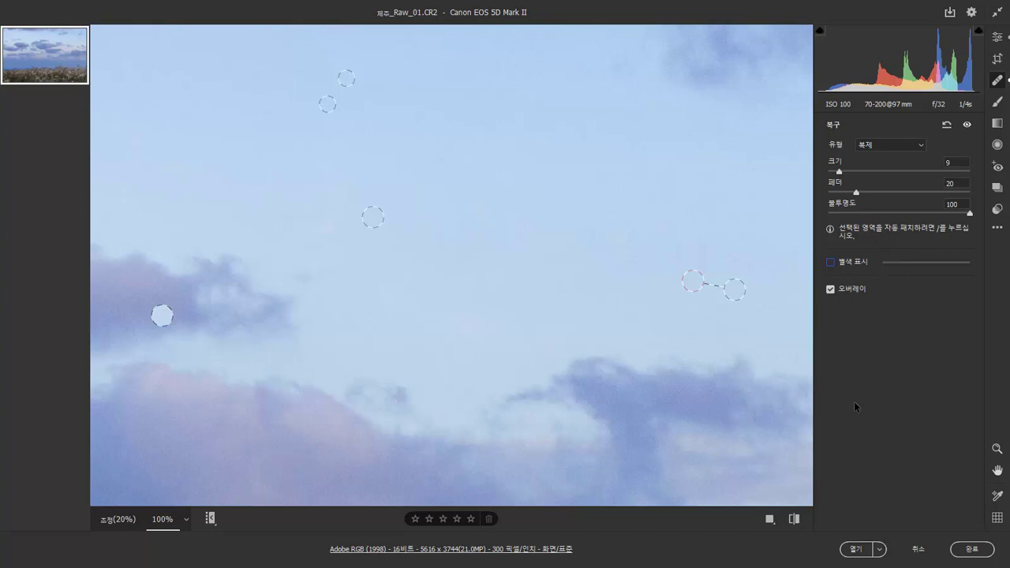
click(911, 145)
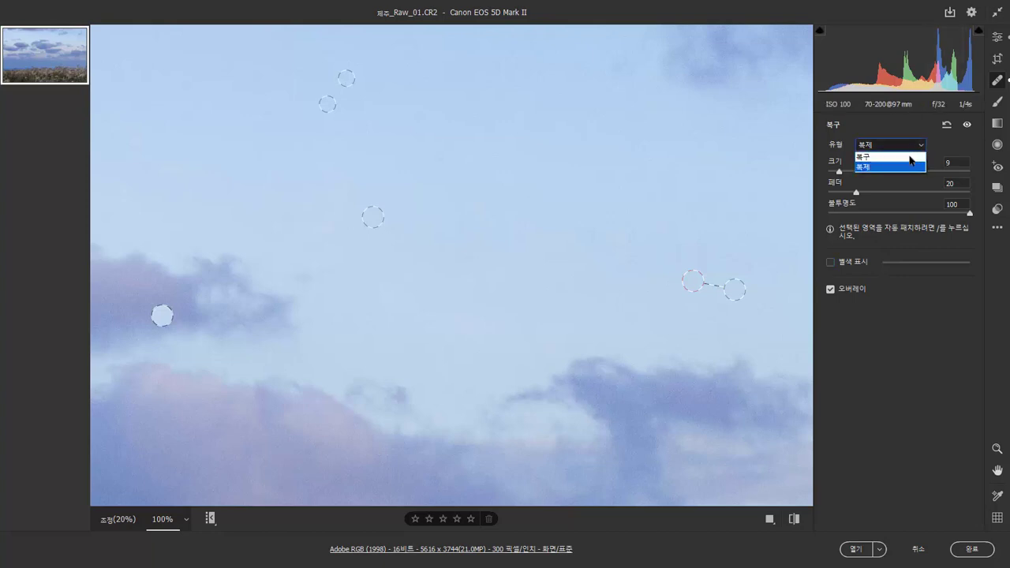
click(910, 157)
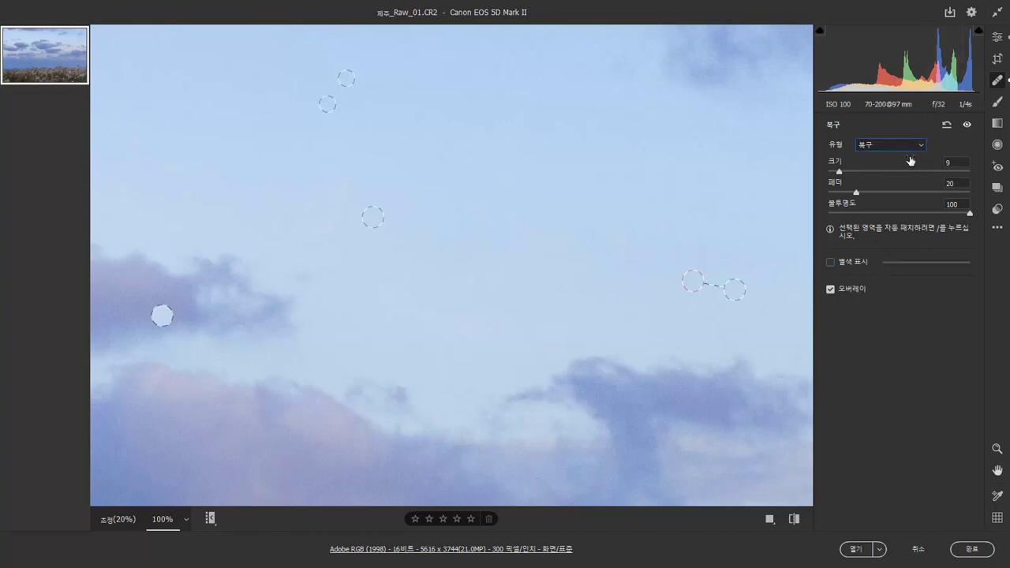